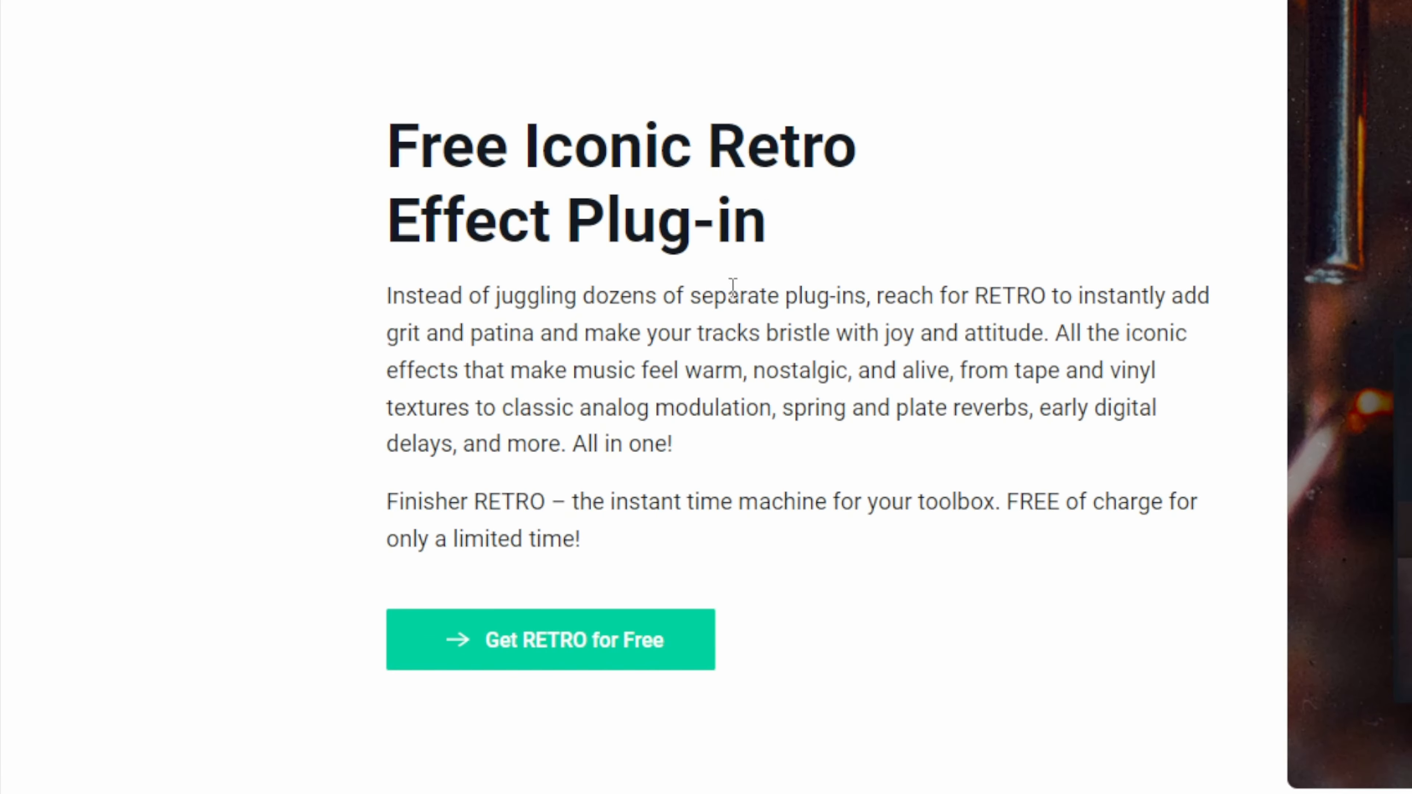
Step: Look through the Finisher RETRO page, including its description, walkthrough videos and artist testimonials
{"action": "scroll", "coordinate": [732, 284], "scroll_direction": "down", "scroll_amount": 2}
{"action": "scroll", "coordinate": [731, 284], "scroll_direction": "up", "scroll_amount": 2}
{"action": "left_click", "coordinate": [647, 652]}
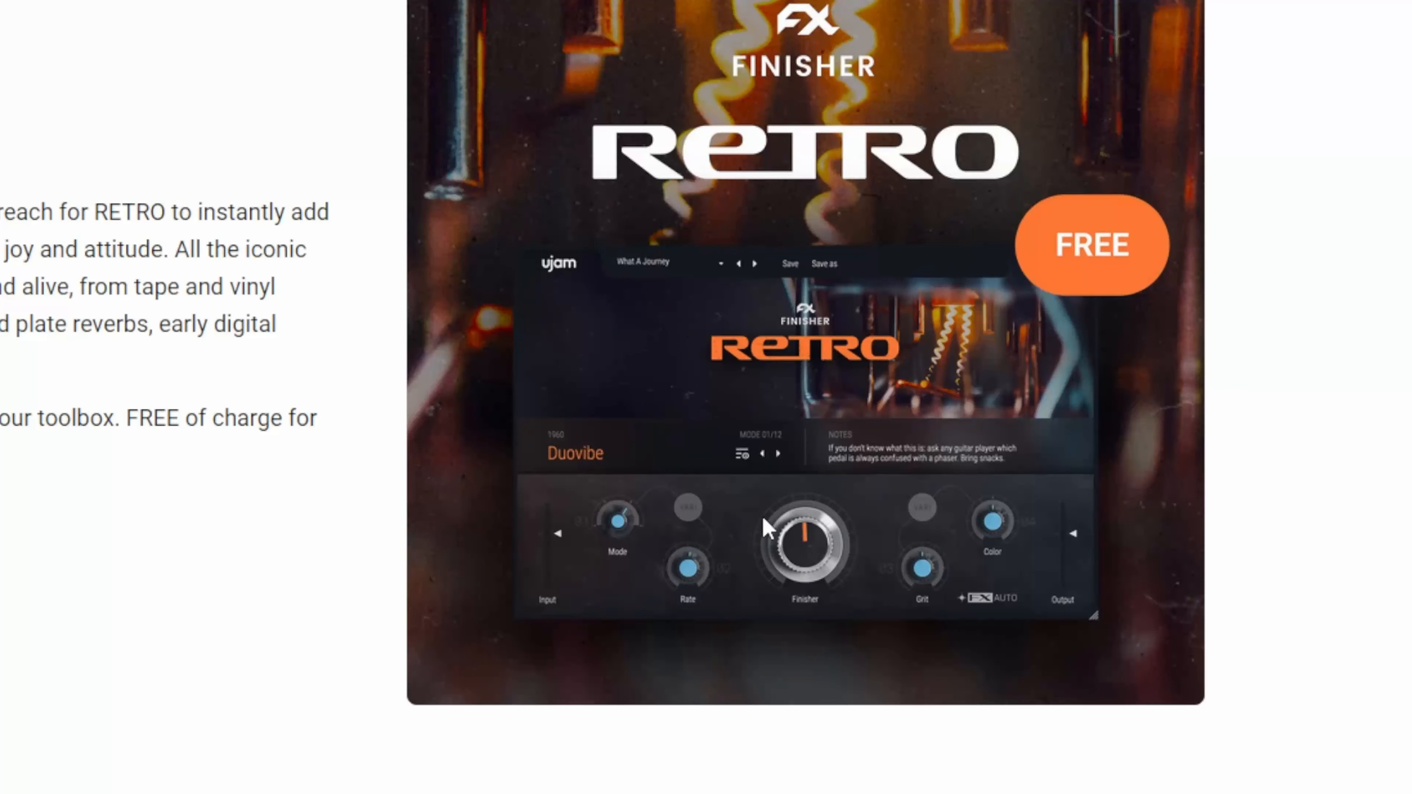
{"action": "scroll", "coordinate": [690, 445], "scroll_direction": "down", "scroll_amount": 8}
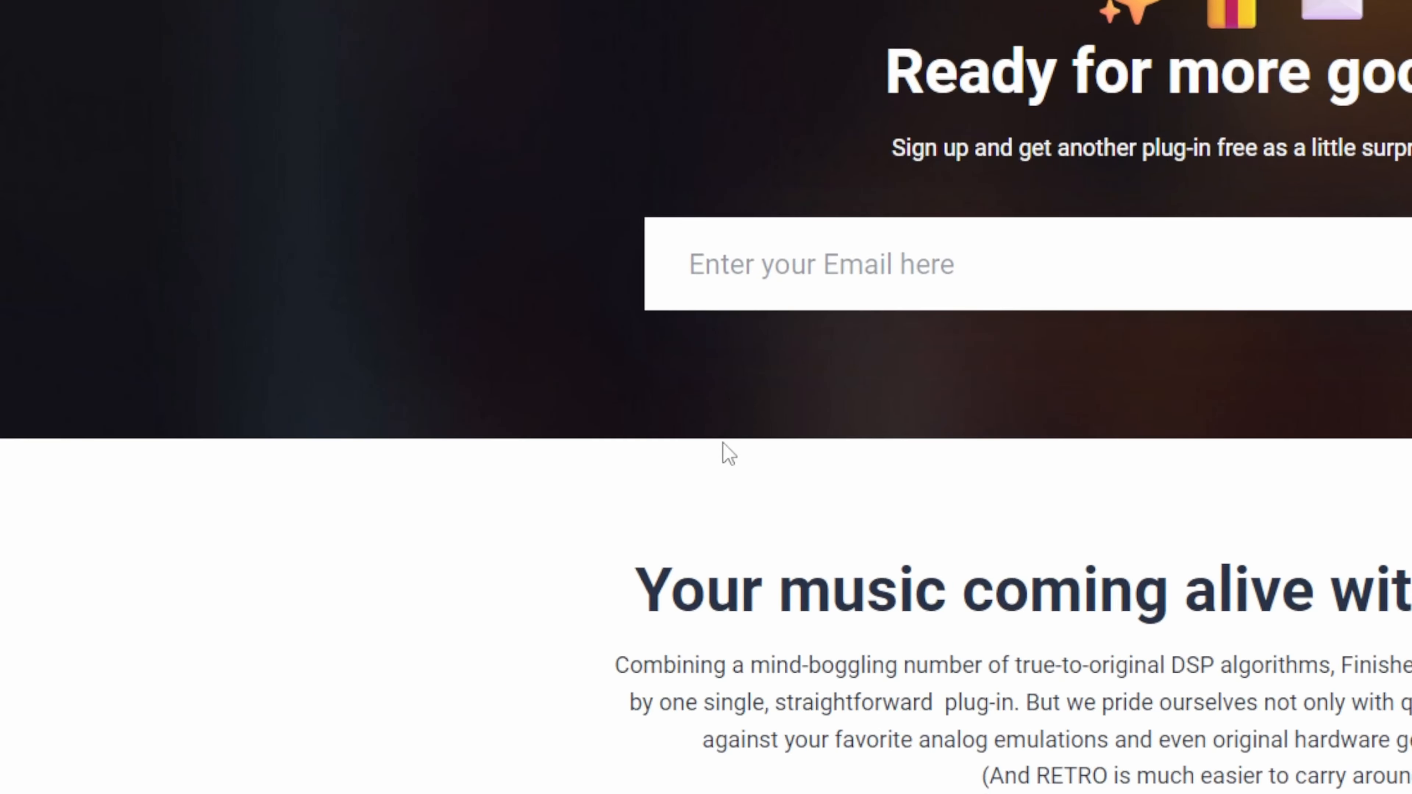
{"action": "scroll", "coordinate": [89, 504], "scroll_direction": "down", "scroll_amount": 3}
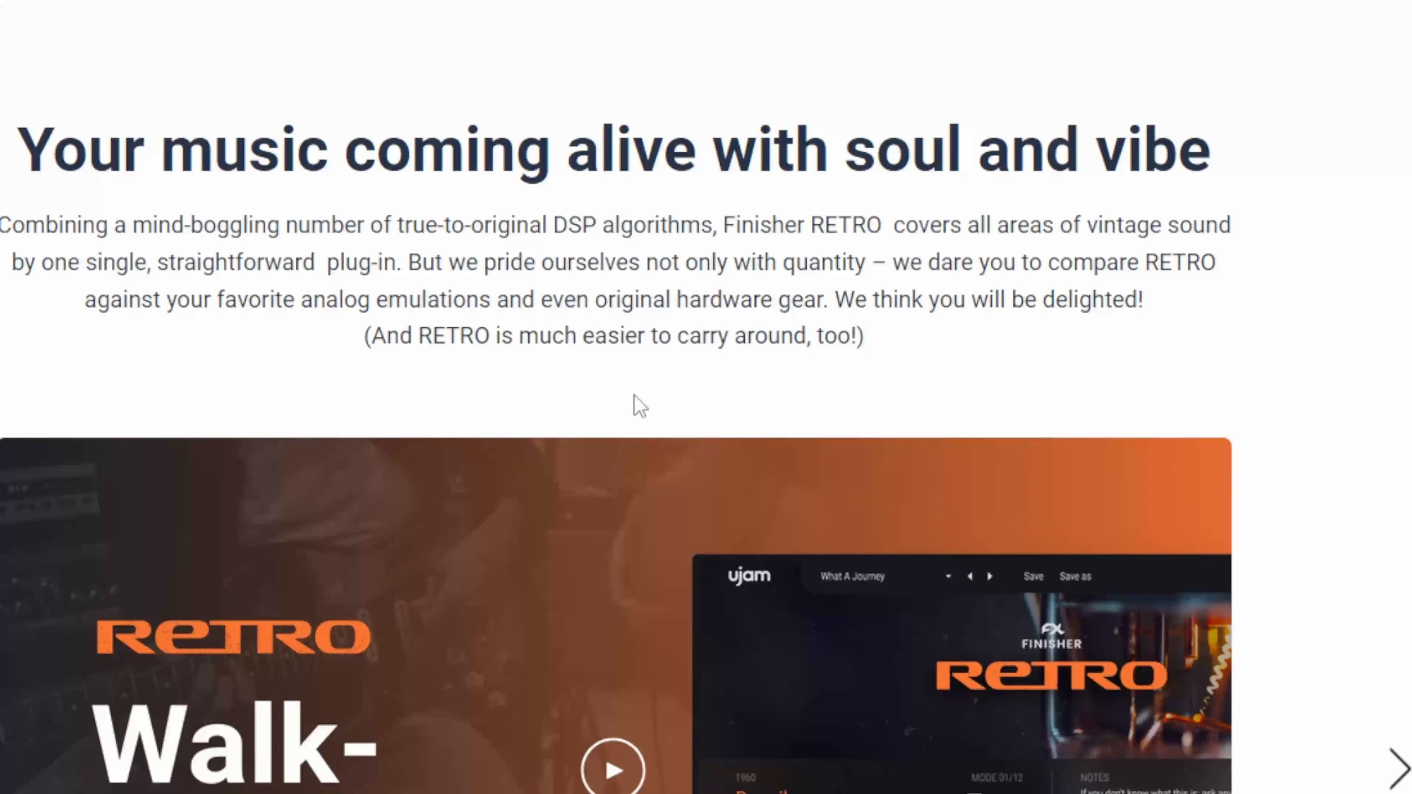
{"action": "scroll", "coordinate": [633, 395], "scroll_direction": "down", "scroll_amount": 6}
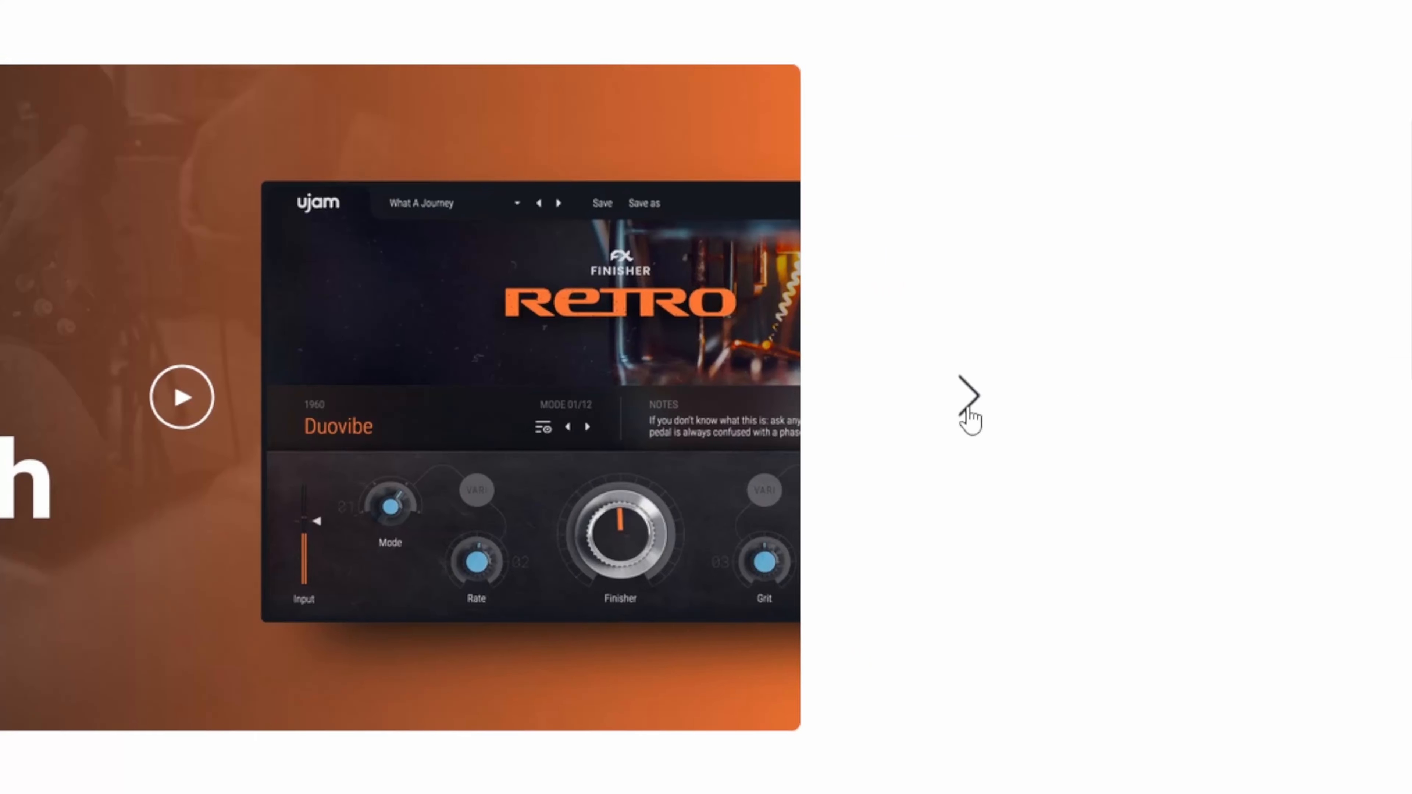
{"action": "left_click", "coordinate": [968, 412]}
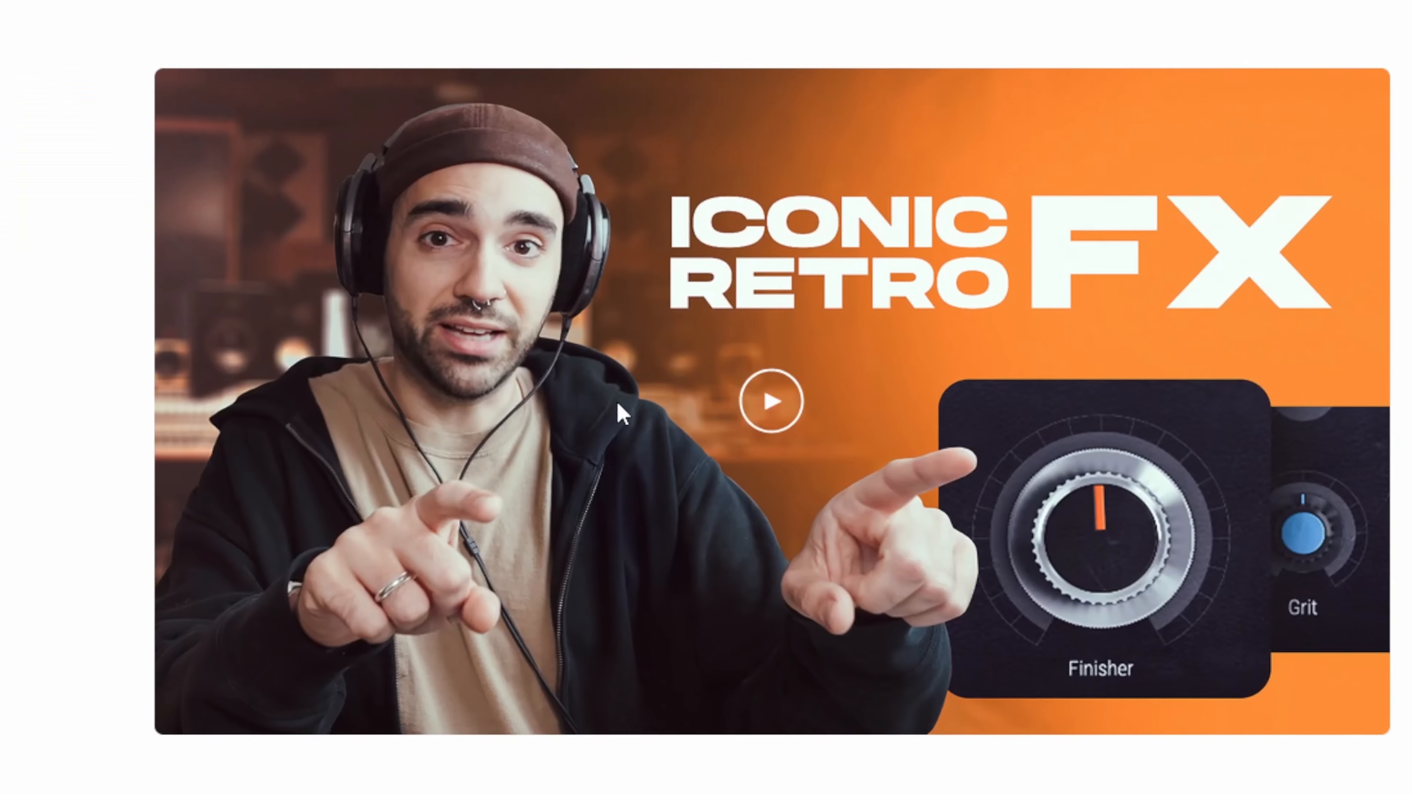
{"action": "scroll", "coordinate": [649, 640], "scroll_direction": "down", "scroll_amount": 20}
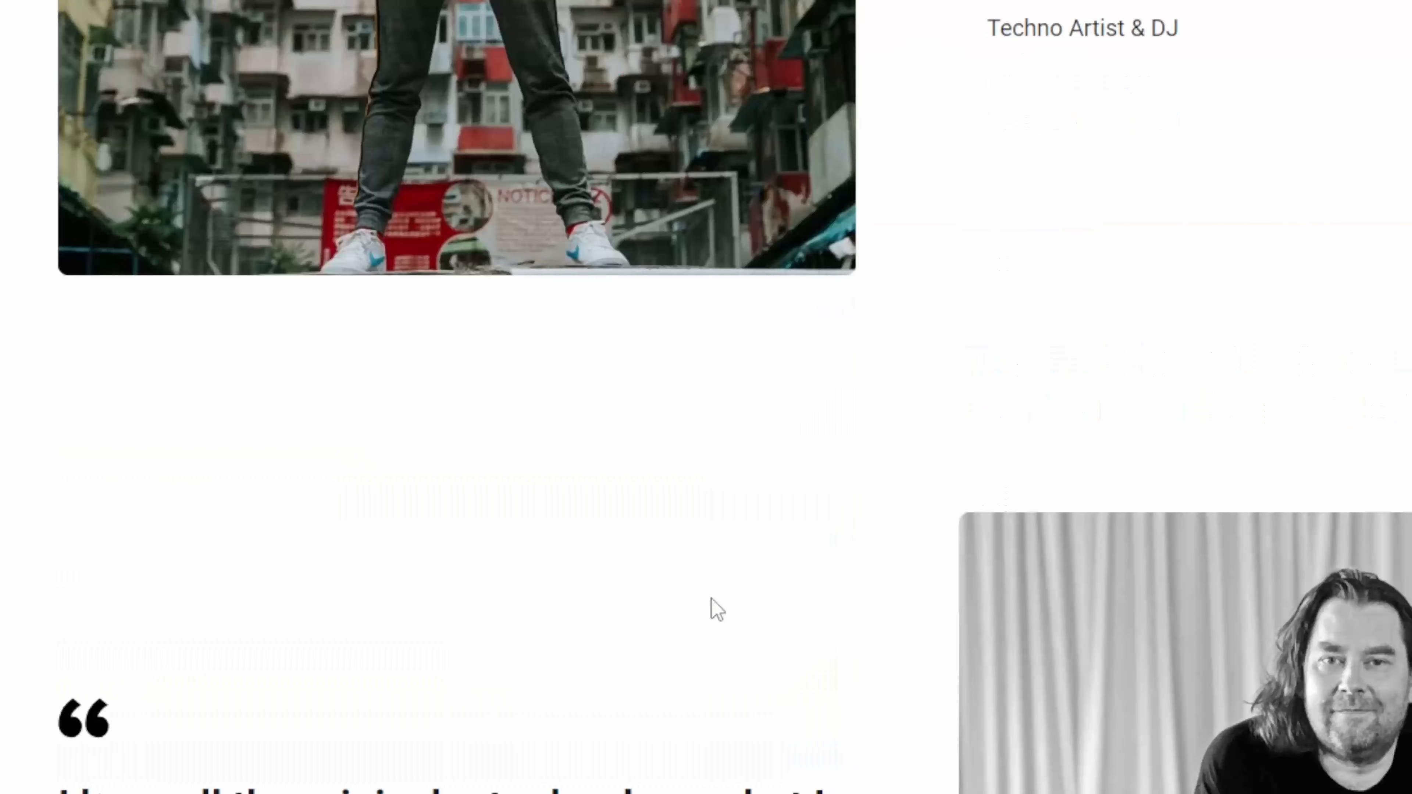
{"action": "scroll", "coordinate": [717, 609], "scroll_direction": "down", "scroll_amount": 10}
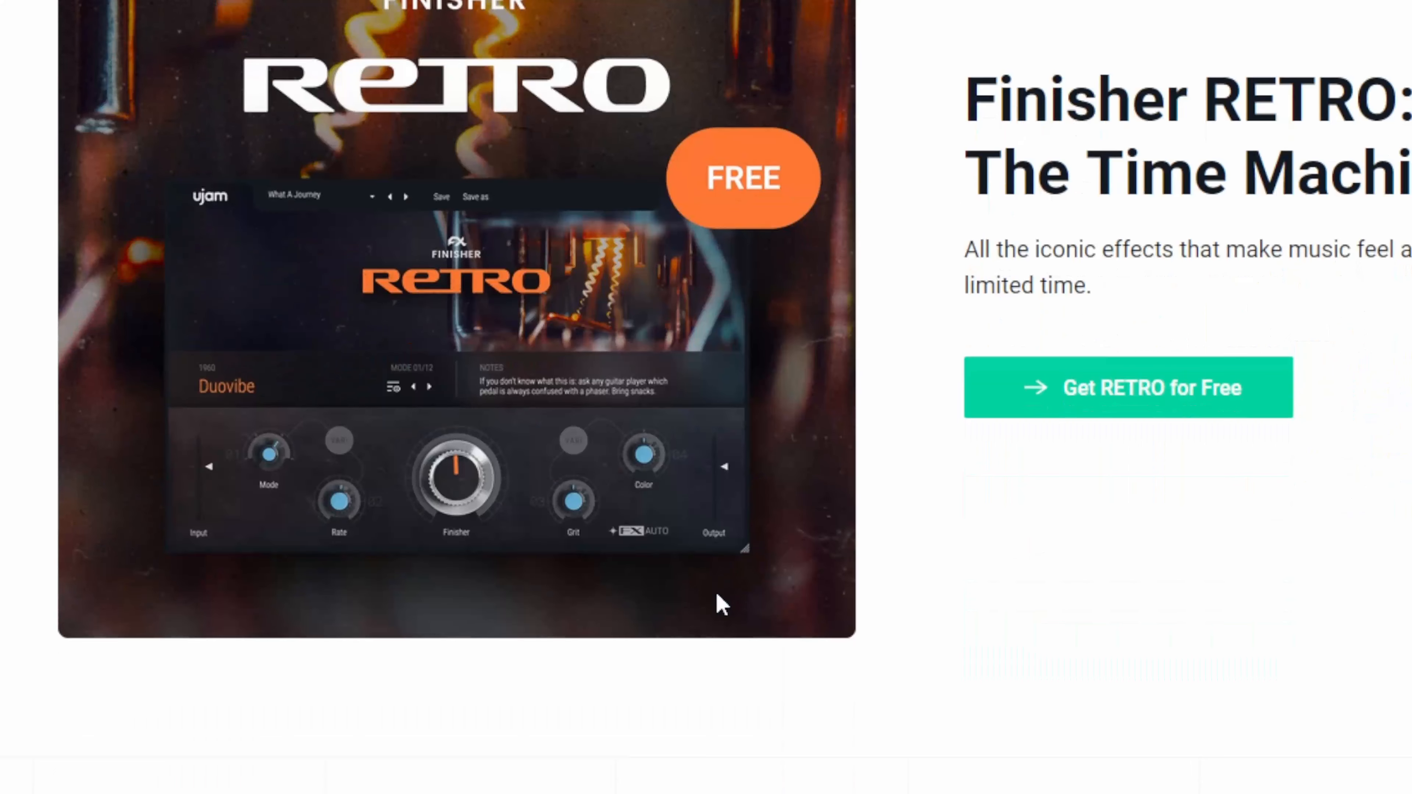
Step: Add the free RETRO plug-in to the cart and proceed to the checkout form
{"action": "left_click", "coordinate": [1099, 394]}
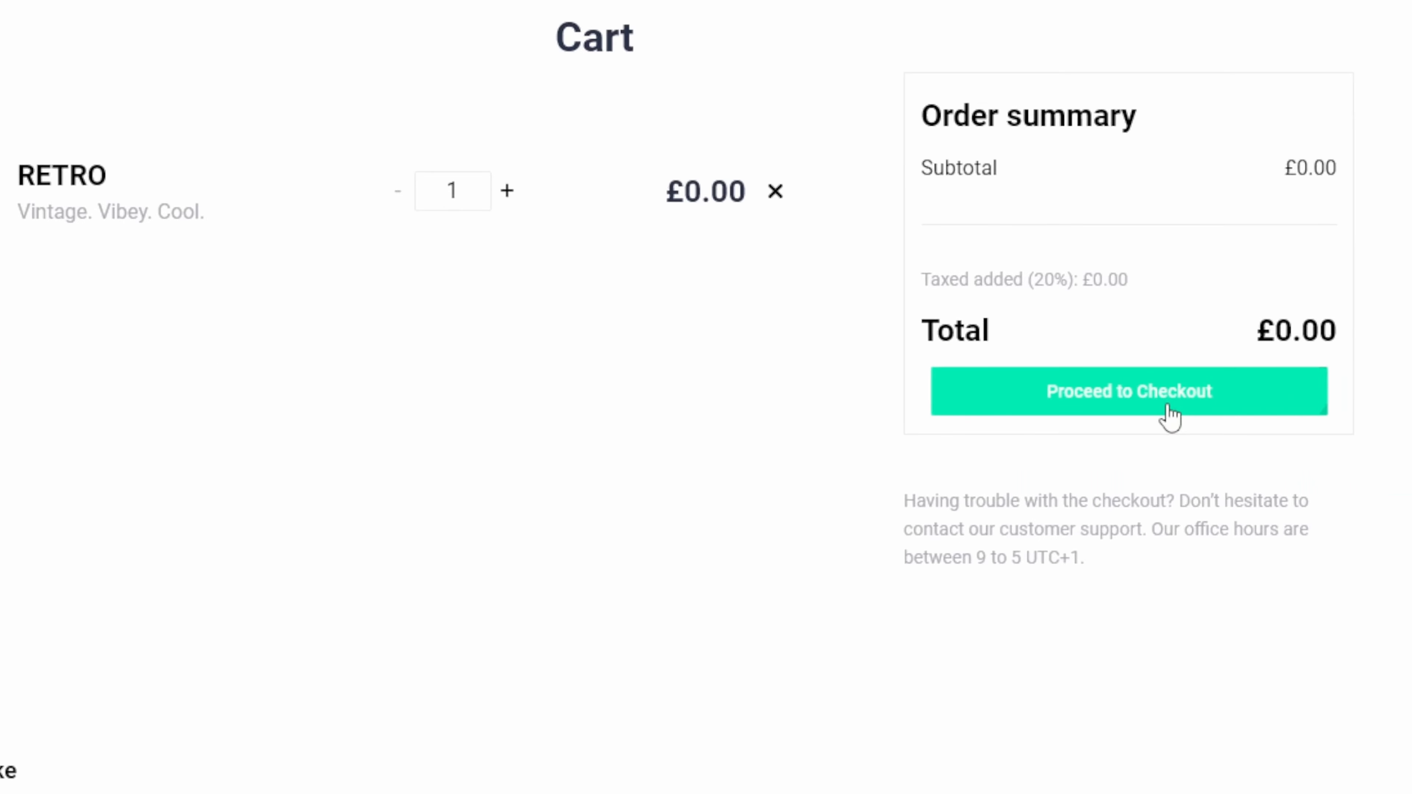
{"action": "left_click", "coordinate": [1173, 411]}
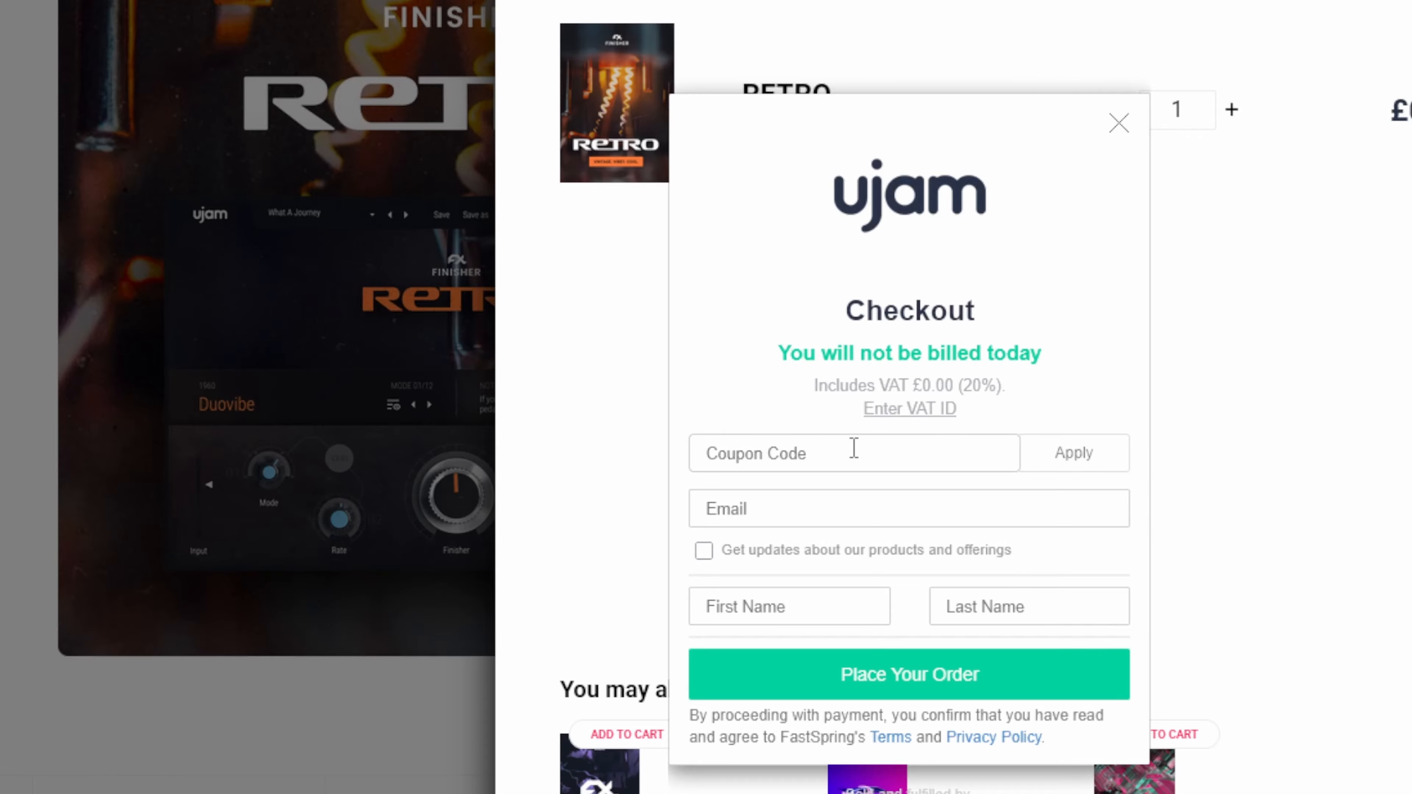
{"action": "left_click_drag", "start_coordinate": [887, 385], "coordinate": [1000, 388]}
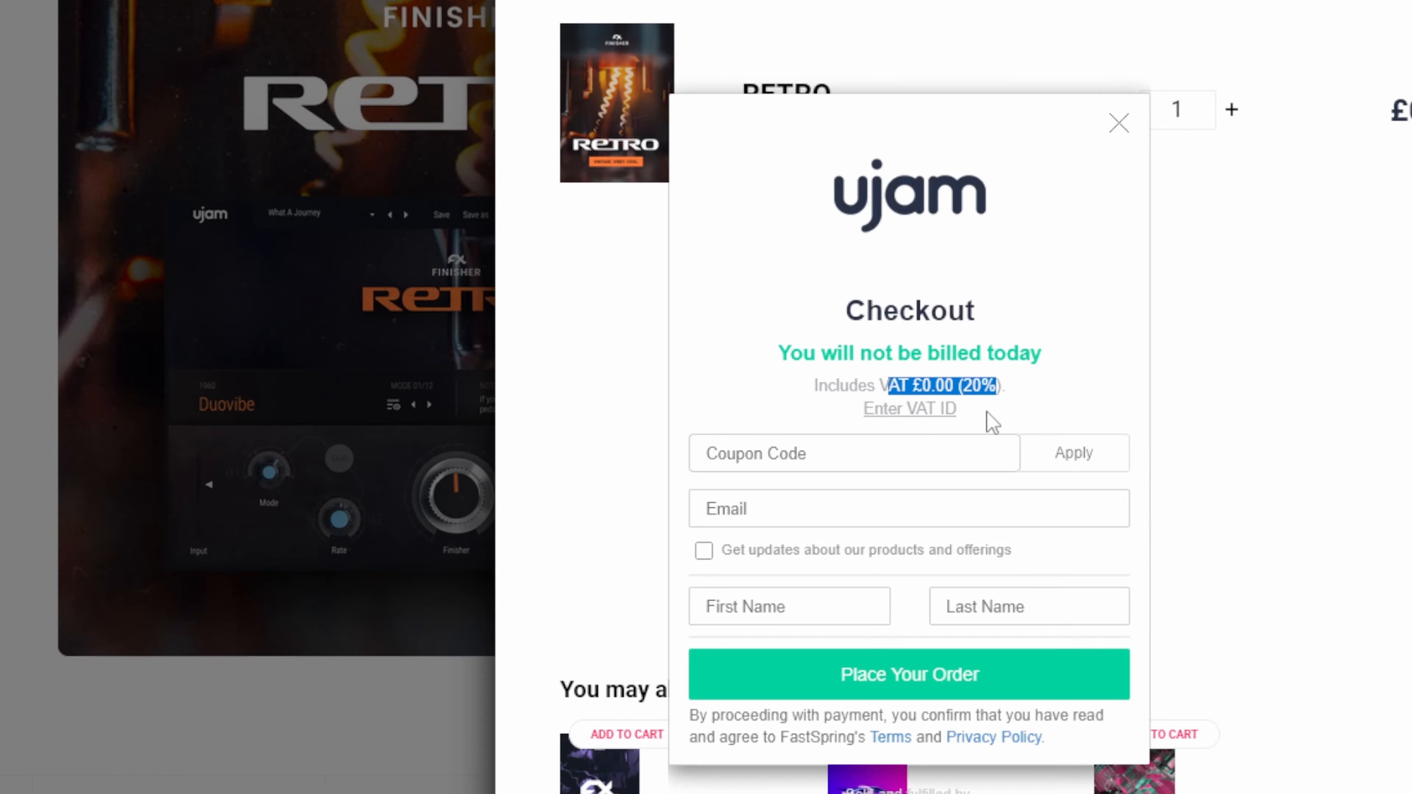
{"action": "left_click", "coordinate": [987, 420]}
Step: Fill in the customer's e-mail at checkout, place the RETRO order and continue to the authorization instructions
{"action": "left_click", "coordinate": [816, 514]}
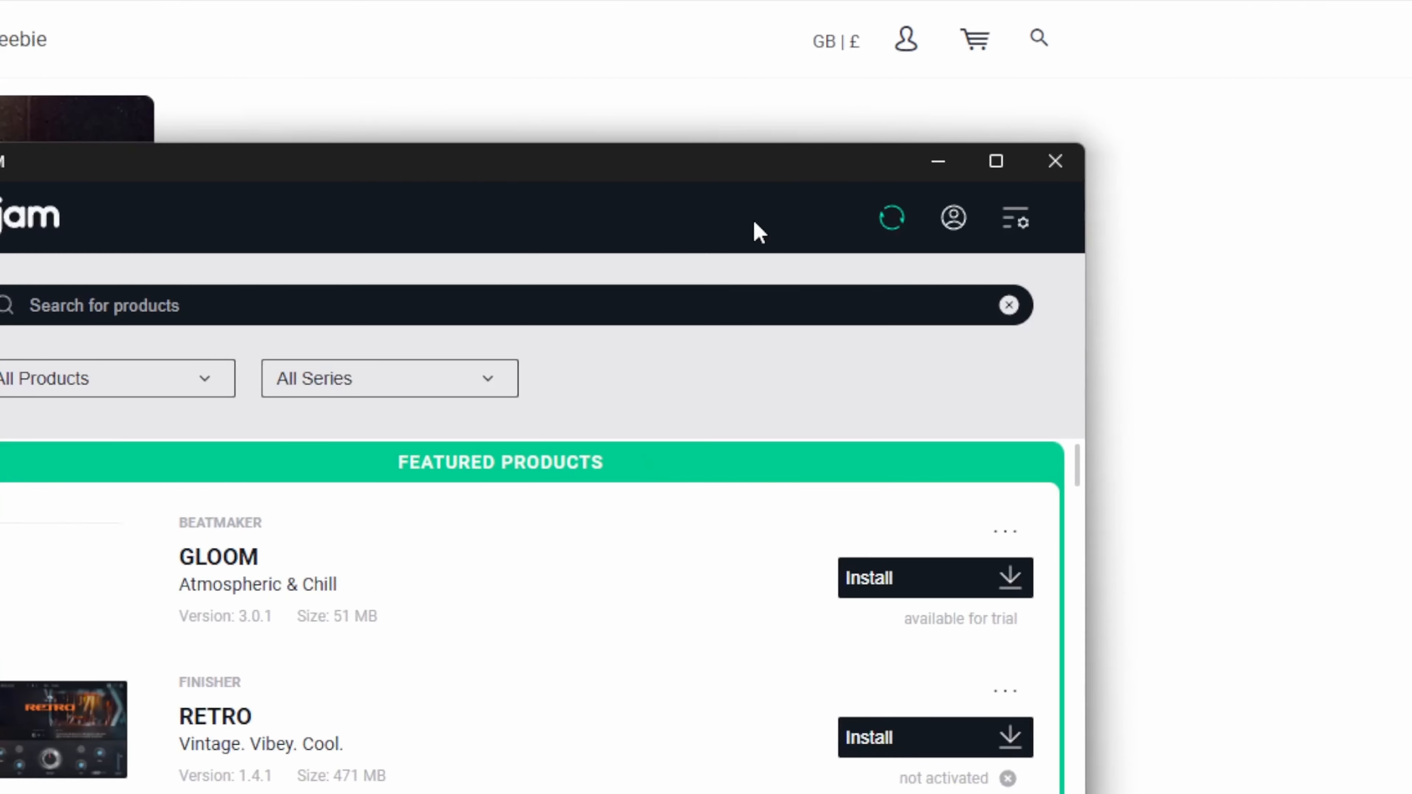
{"action": "left_click", "coordinate": [938, 164]}
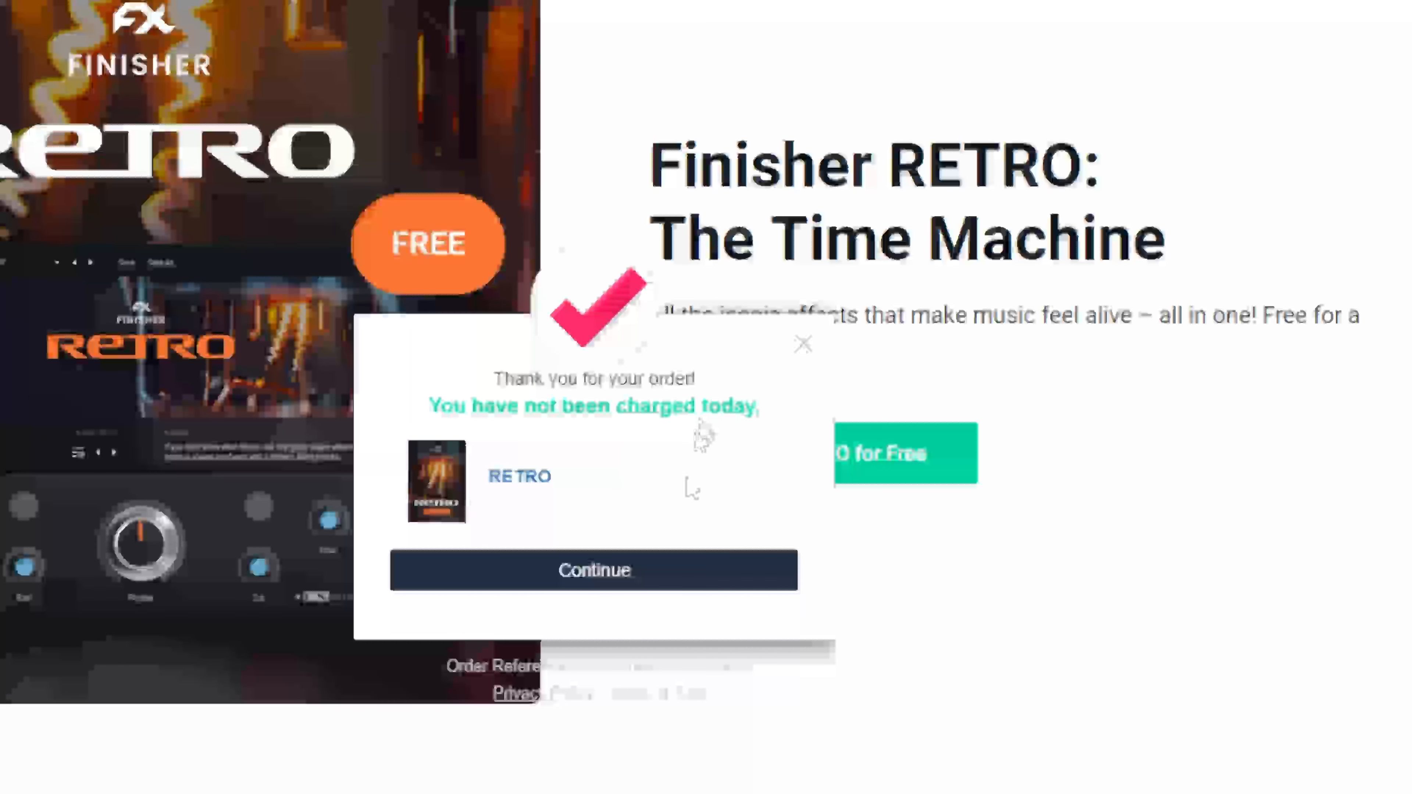
{"action": "left_click", "coordinate": [614, 576]}
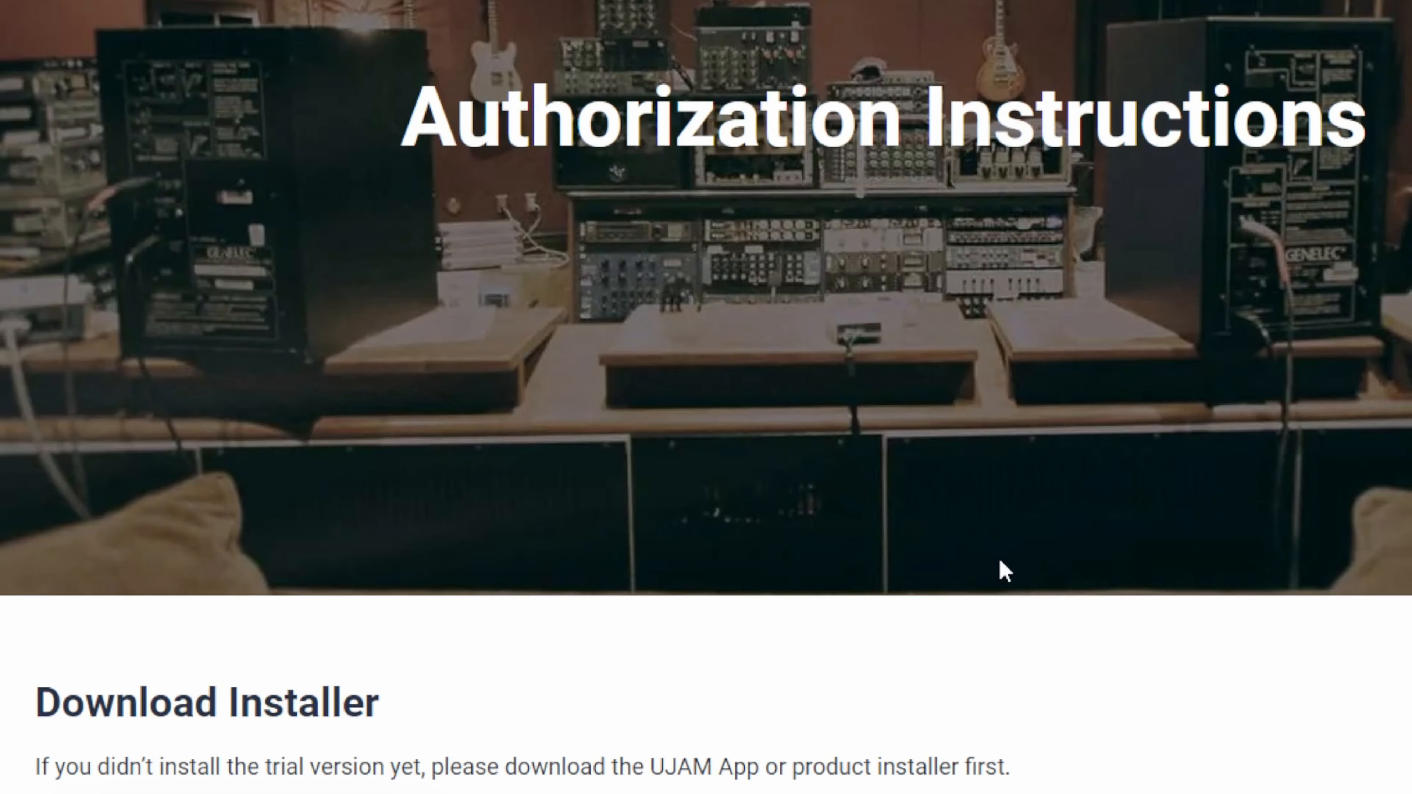
Step: Try to download RETRO via the UJAM App from the Download Installer section
{"action": "scroll", "coordinate": [1003, 672], "scroll_direction": "down", "scroll_amount": 6}
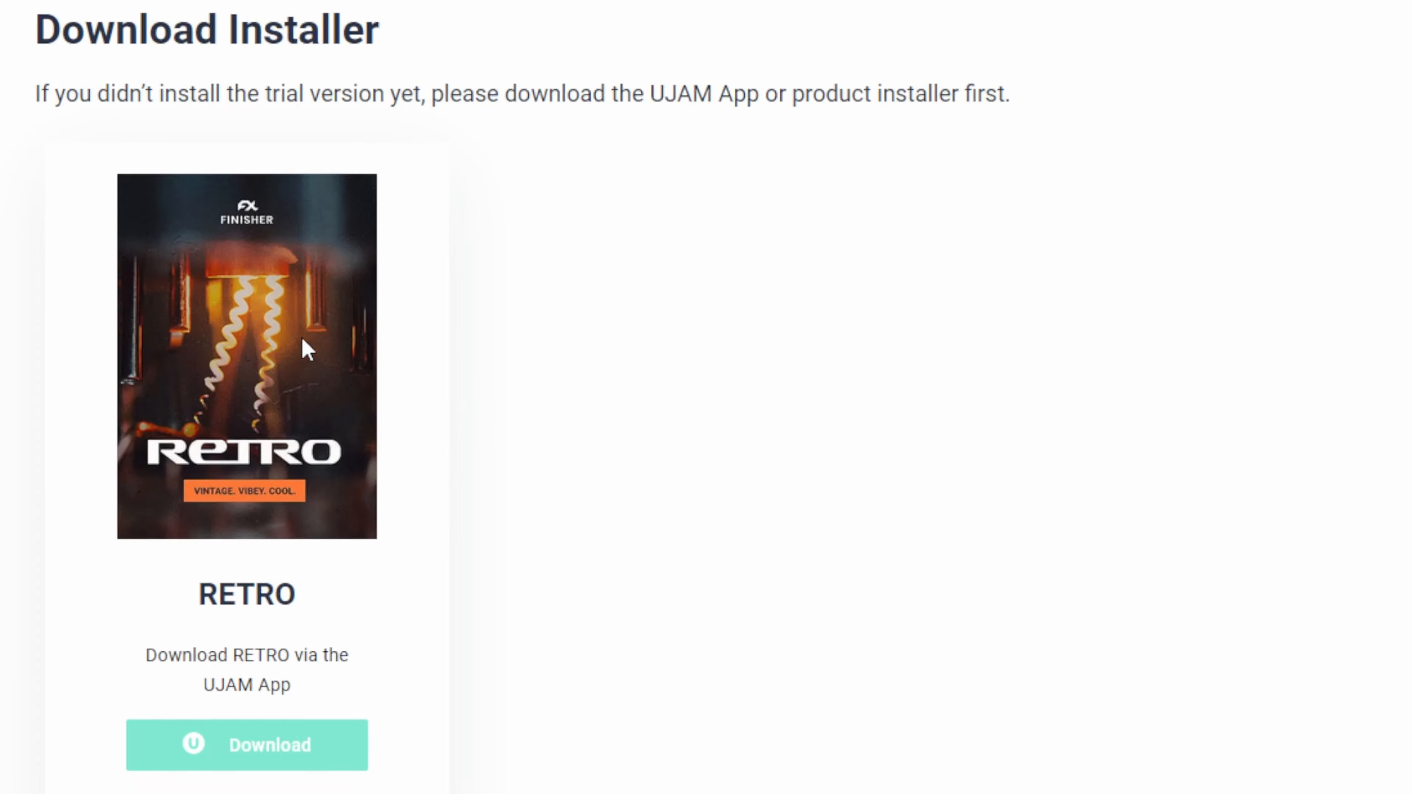
{"action": "scroll", "coordinate": [389, 343], "scroll_direction": "down", "scroll_amount": 6}
{"action": "scroll", "coordinate": [640, 356], "scroll_direction": "up", "scroll_amount": 2}
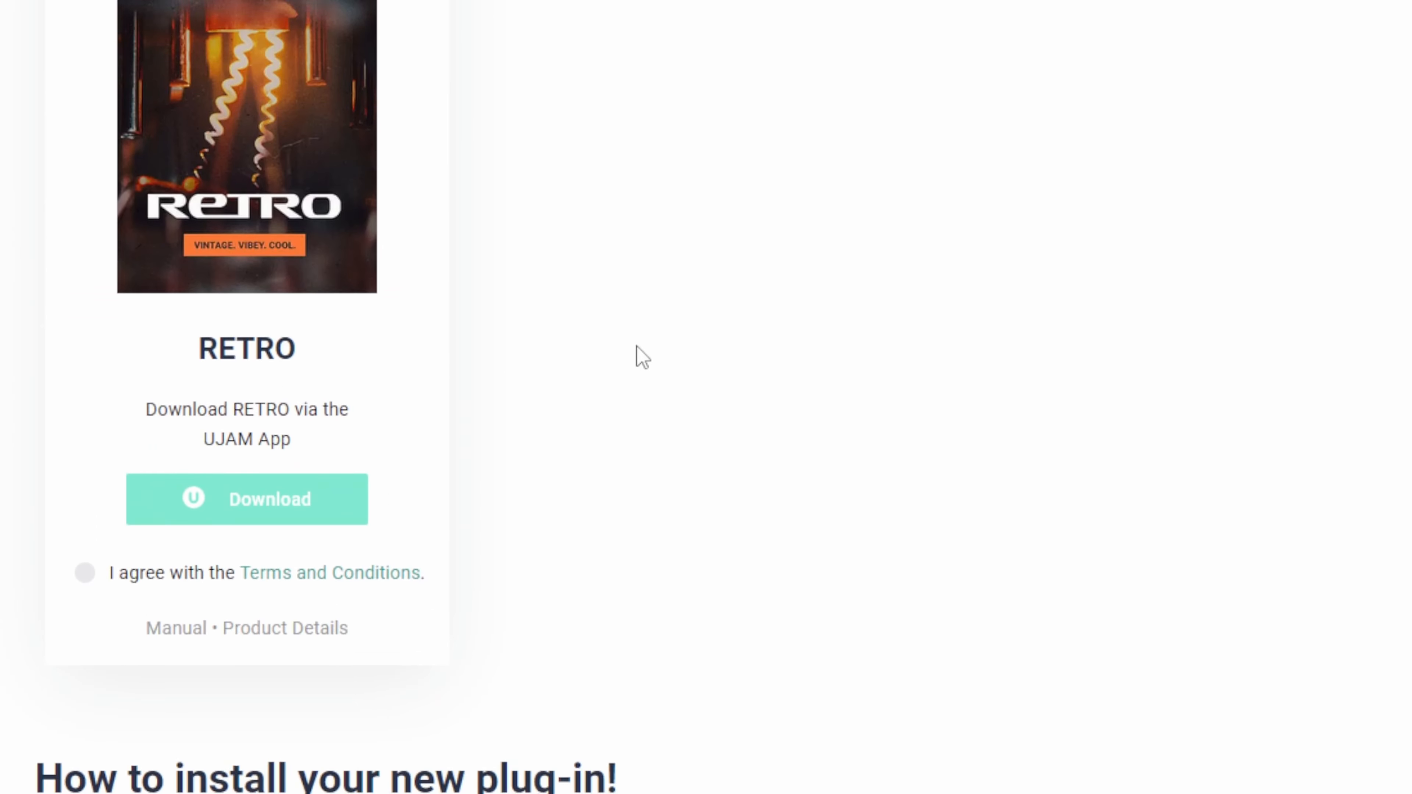
{"action": "scroll", "coordinate": [633, 353], "scroll_direction": "up", "scroll_amount": 2}
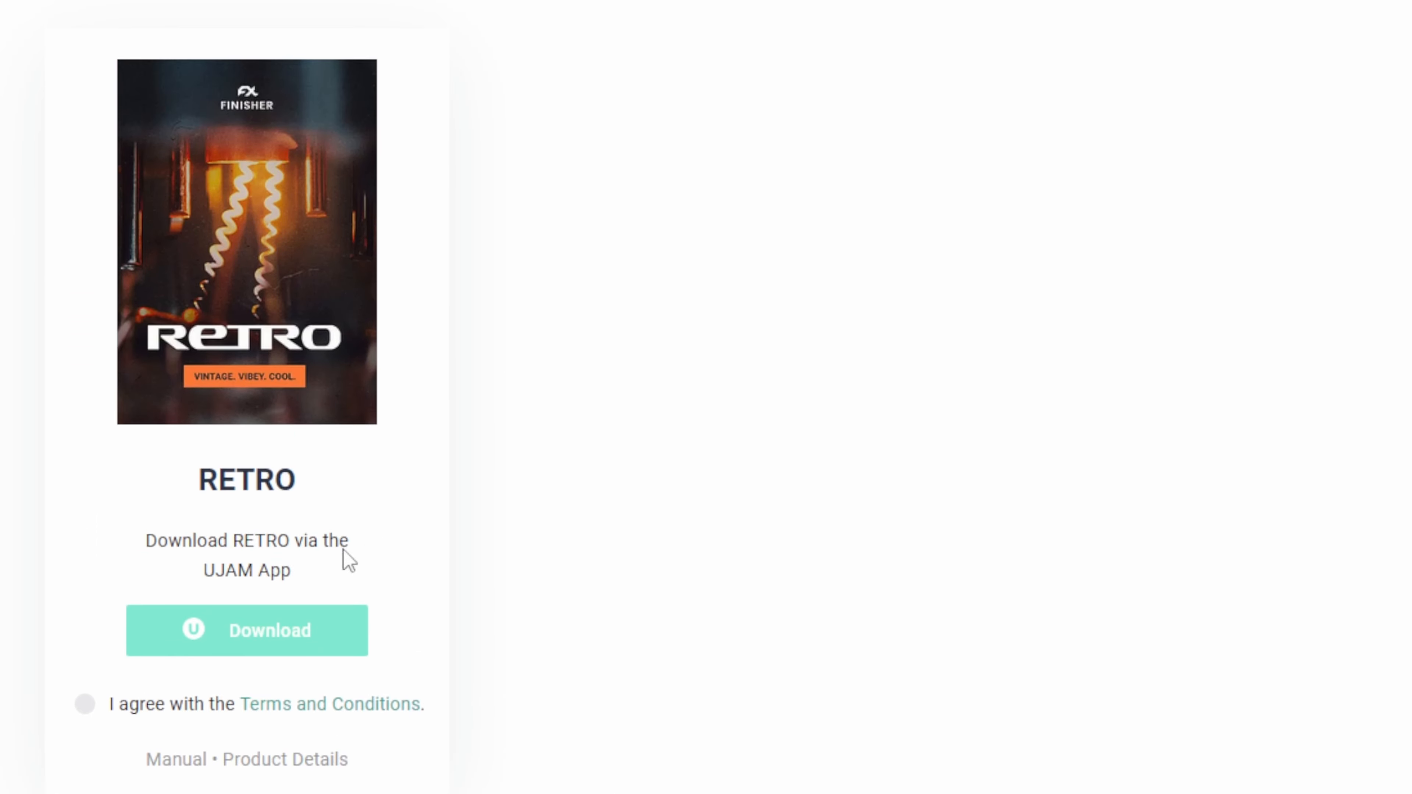
{"action": "left_click", "coordinate": [271, 645]}
{"action": "left_click", "coordinate": [306, 645]}
Step: Agree to the Terms and Conditions for the RETRO download and look over the plug-in installation instructions
{"action": "scroll", "coordinate": [612, 311], "scroll_direction": "up", "scroll_amount": 5}
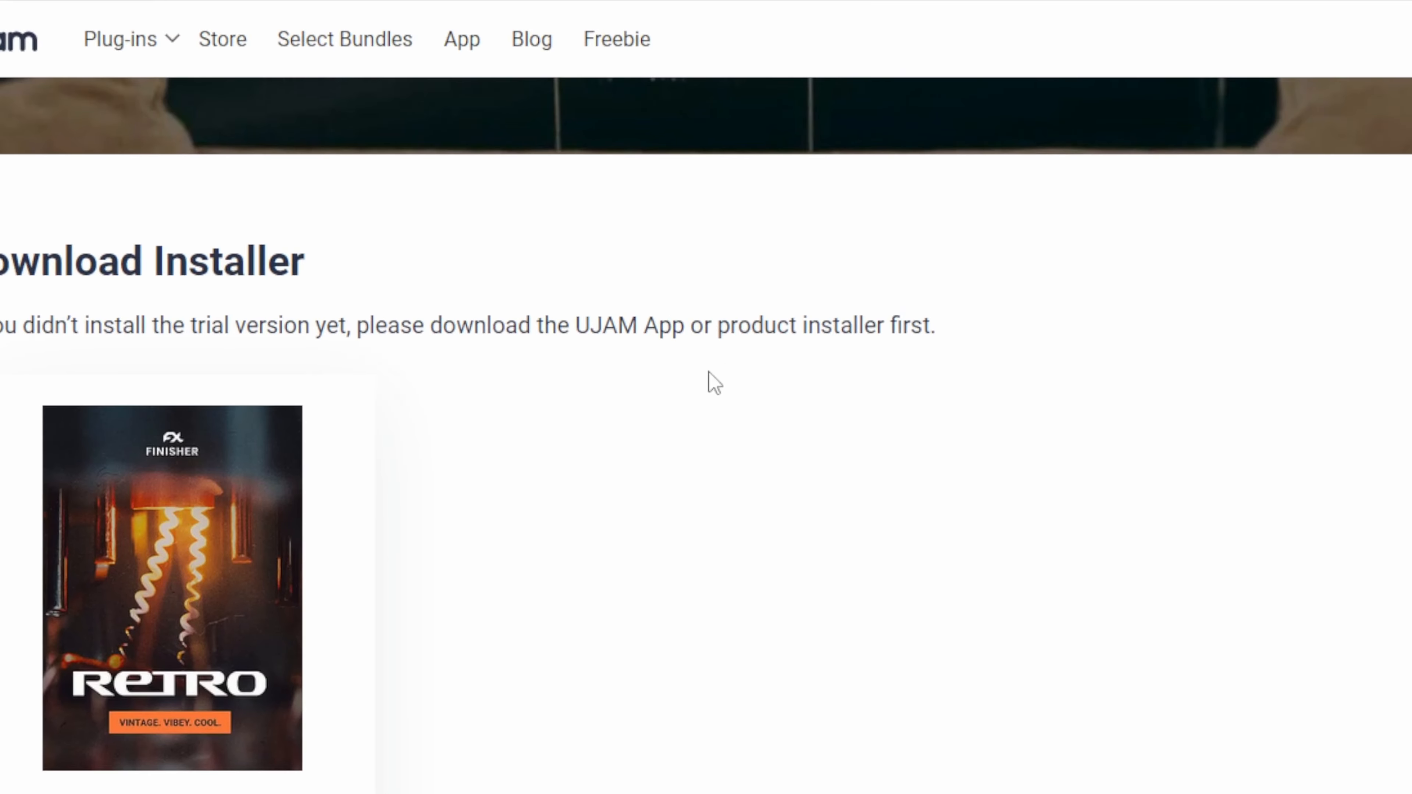
{"action": "scroll", "coordinate": [494, 493], "scroll_direction": "down", "scroll_amount": 3}
{"action": "scroll", "coordinate": [498, 512], "scroll_direction": "up", "scroll_amount": 3}
{"action": "scroll", "coordinate": [506, 531], "scroll_direction": "down", "scroll_amount": 4}
{"action": "scroll", "coordinate": [689, 402], "scroll_direction": "down", "scroll_amount": 1}
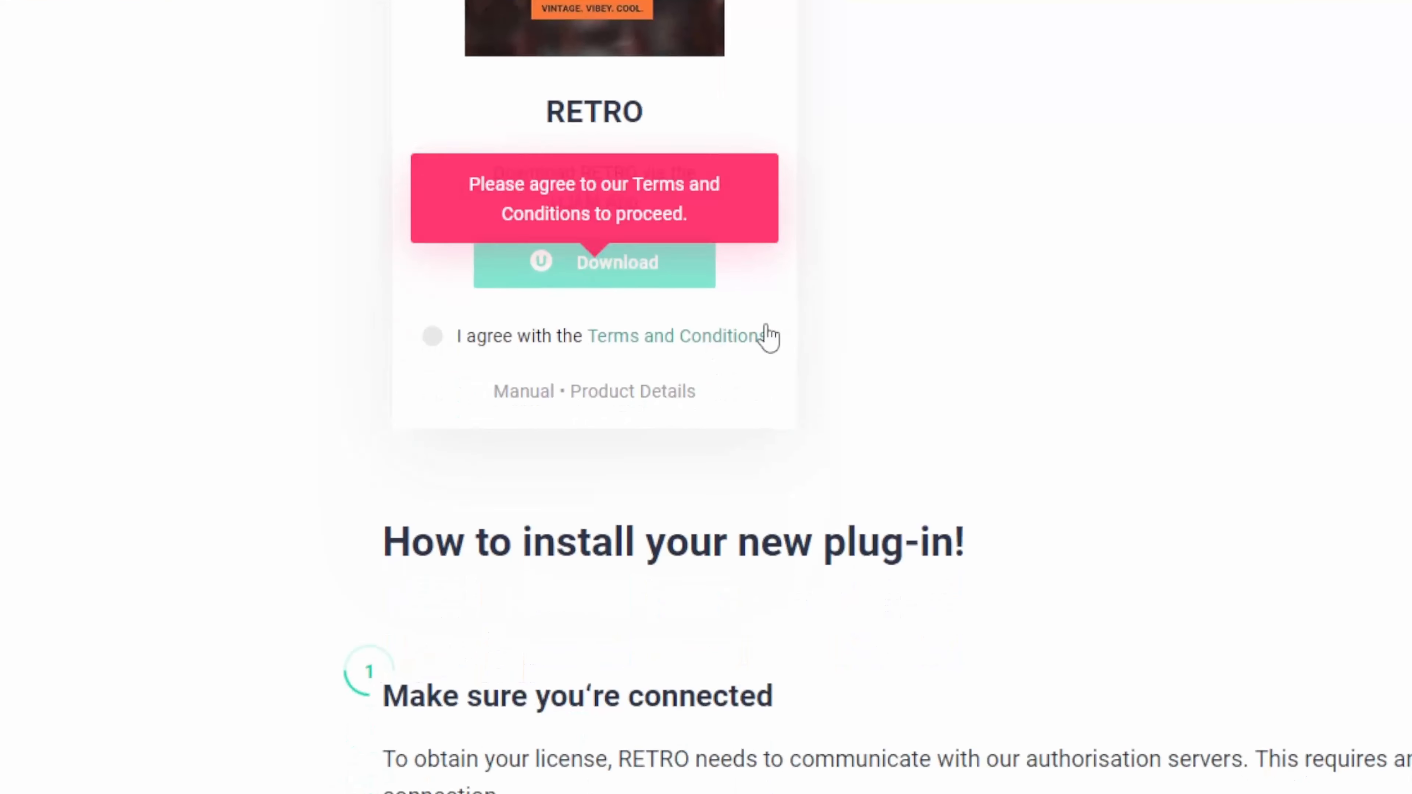
{"action": "left_click", "coordinate": [495, 333]}
{"action": "scroll", "coordinate": [1084, 287], "scroll_direction": "down", "scroll_amount": 4}
{"action": "scroll", "coordinate": [1084, 287], "scroll_direction": "down", "scroll_amount": 8}
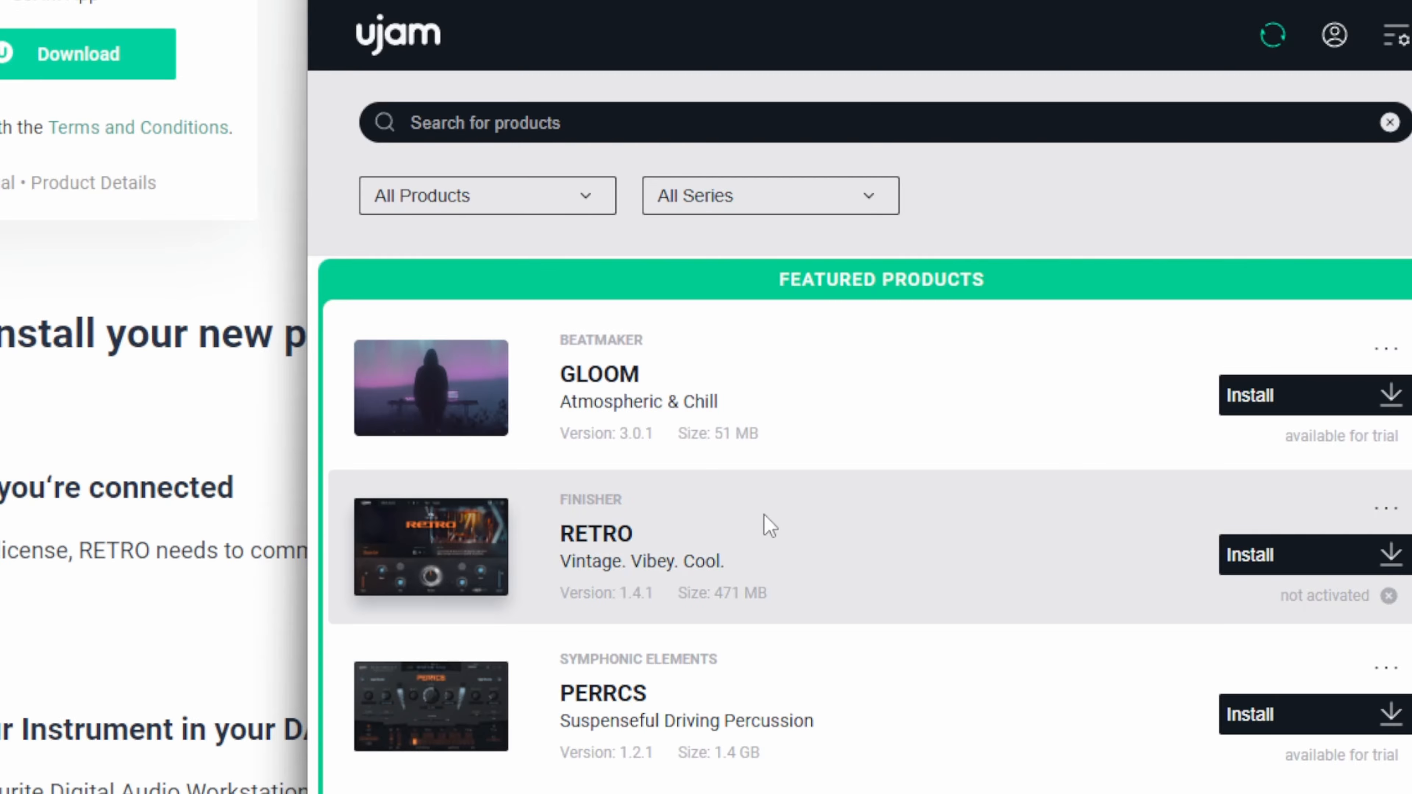
Step: In the UJAM App, filter the product list to My Products and install the RETRO finisher
{"action": "left_click", "coordinate": [571, 212]}
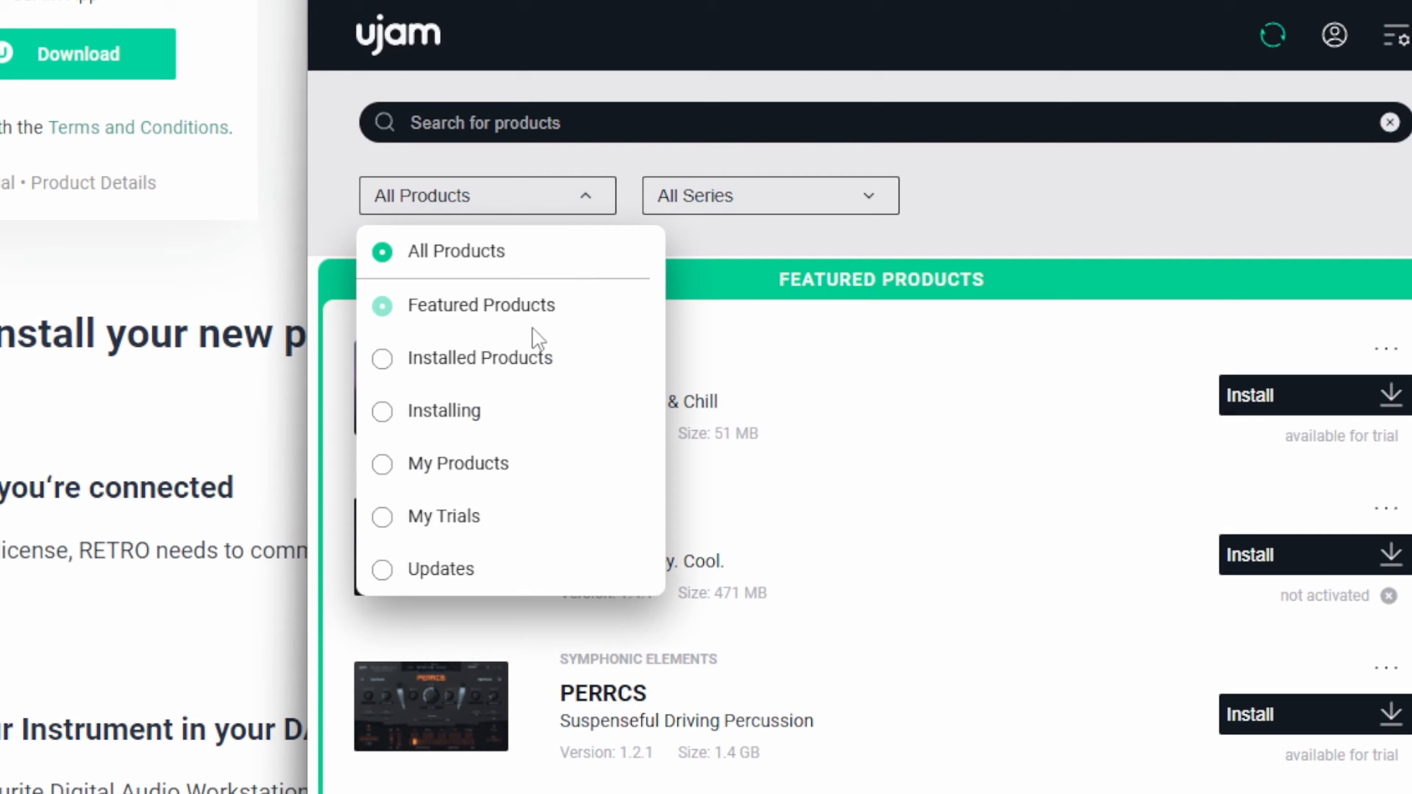
{"action": "left_click", "coordinate": [481, 465]}
{"action": "scroll", "coordinate": [1057, 585], "scroll_direction": "down", "scroll_amount": 10}
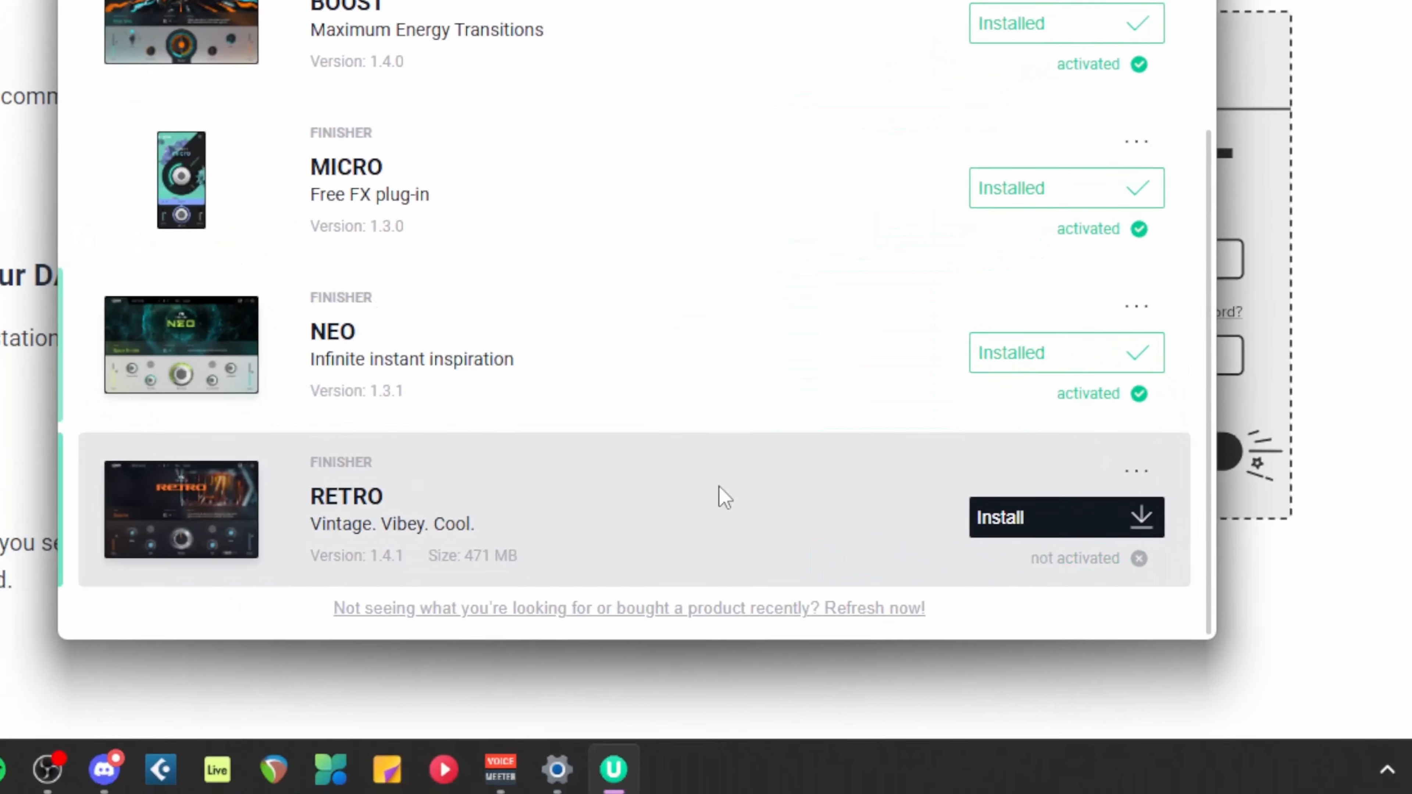
{"action": "scroll", "coordinate": [587, 445], "scroll_direction": "up", "scroll_amount": 5}
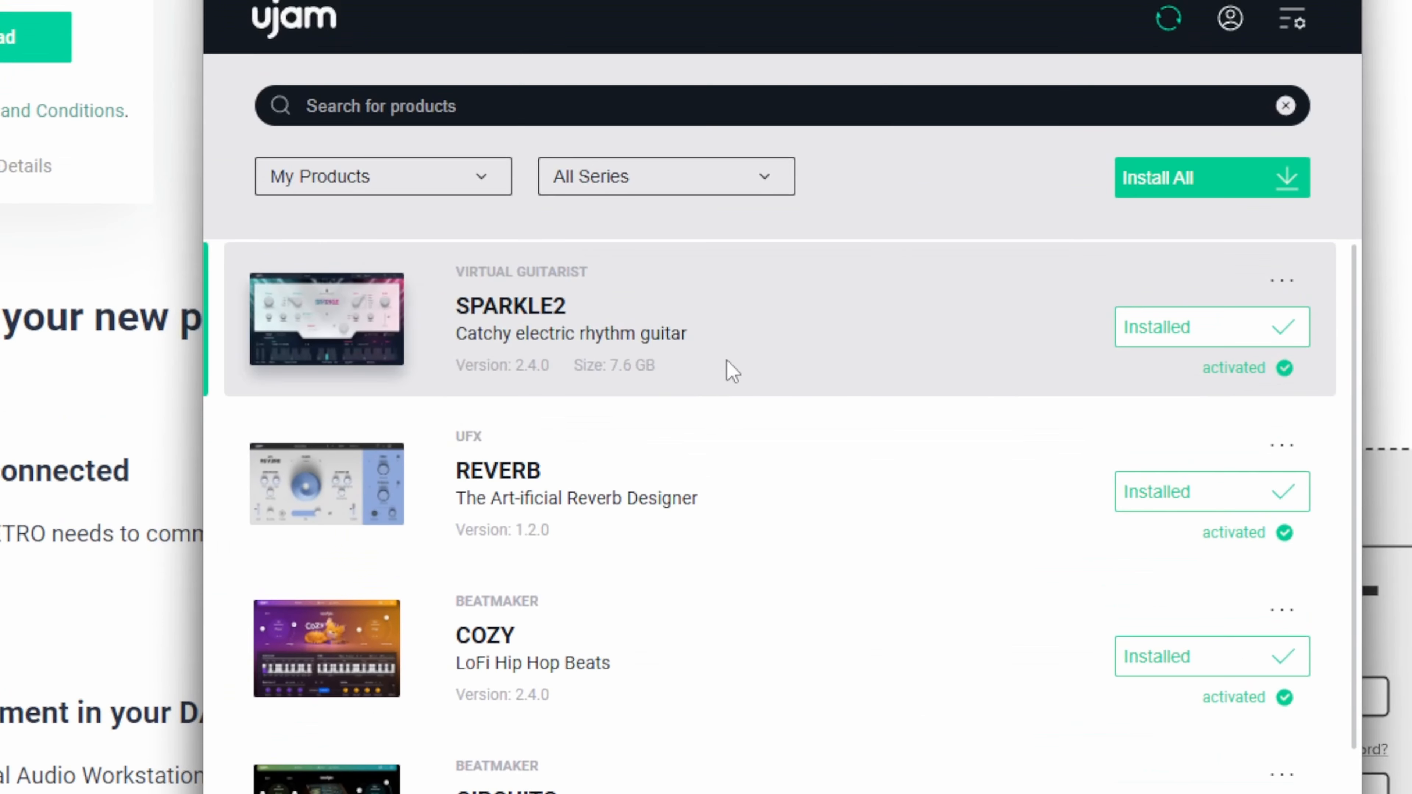
{"action": "scroll", "coordinate": [889, 529], "scroll_direction": "down", "scroll_amount": 8}
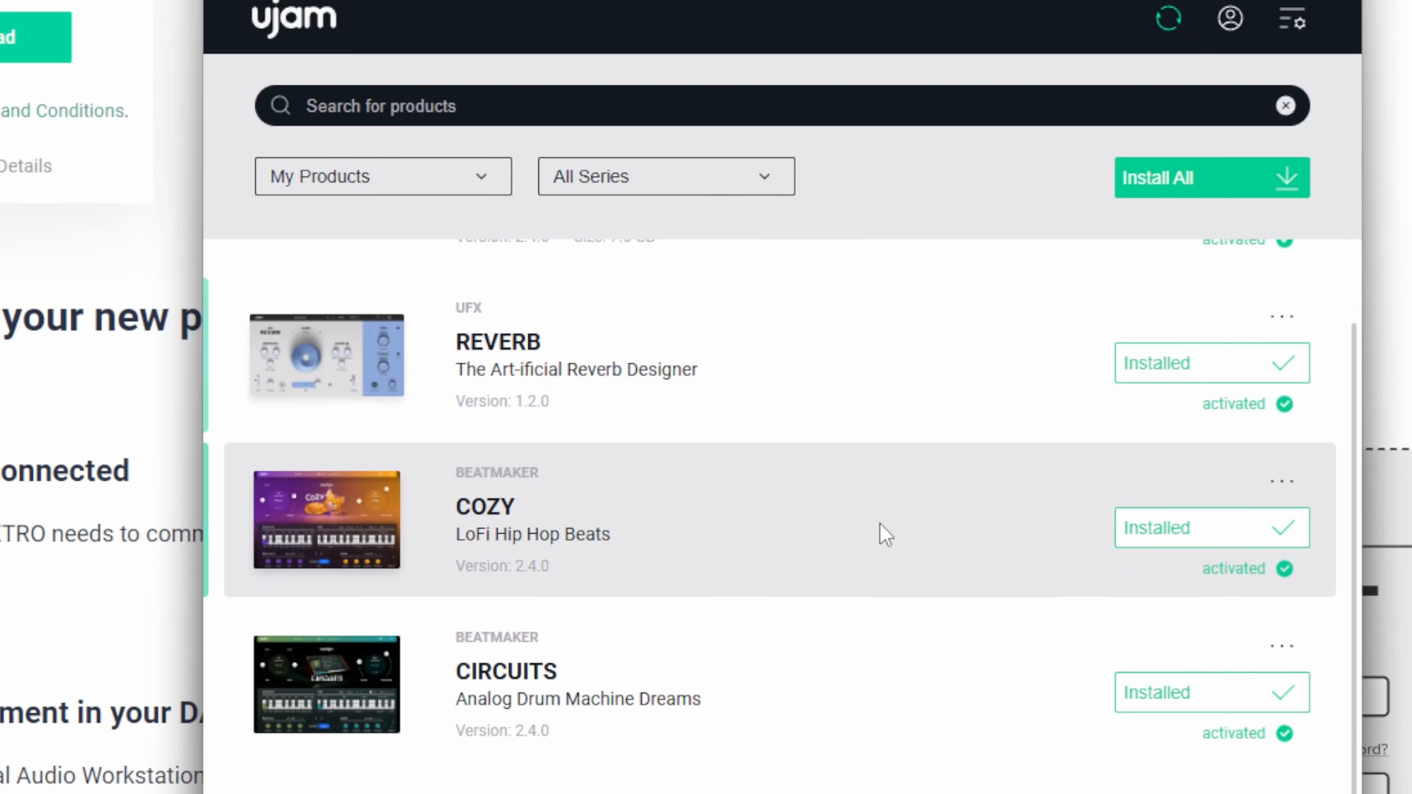
{"action": "scroll", "coordinate": [880, 616], "scroll_direction": "down", "scroll_amount": 1}
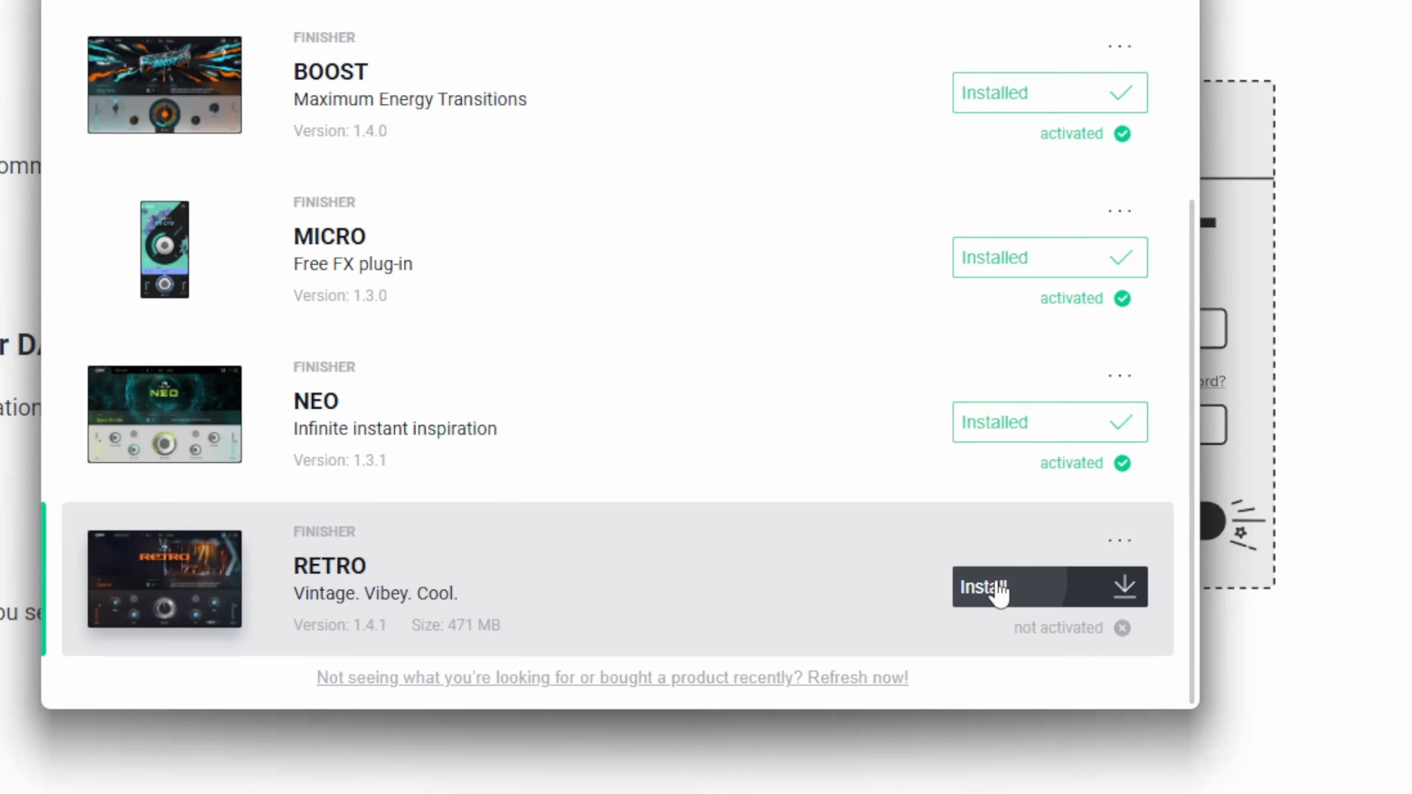
{"action": "left_click", "coordinate": [1068, 590]}
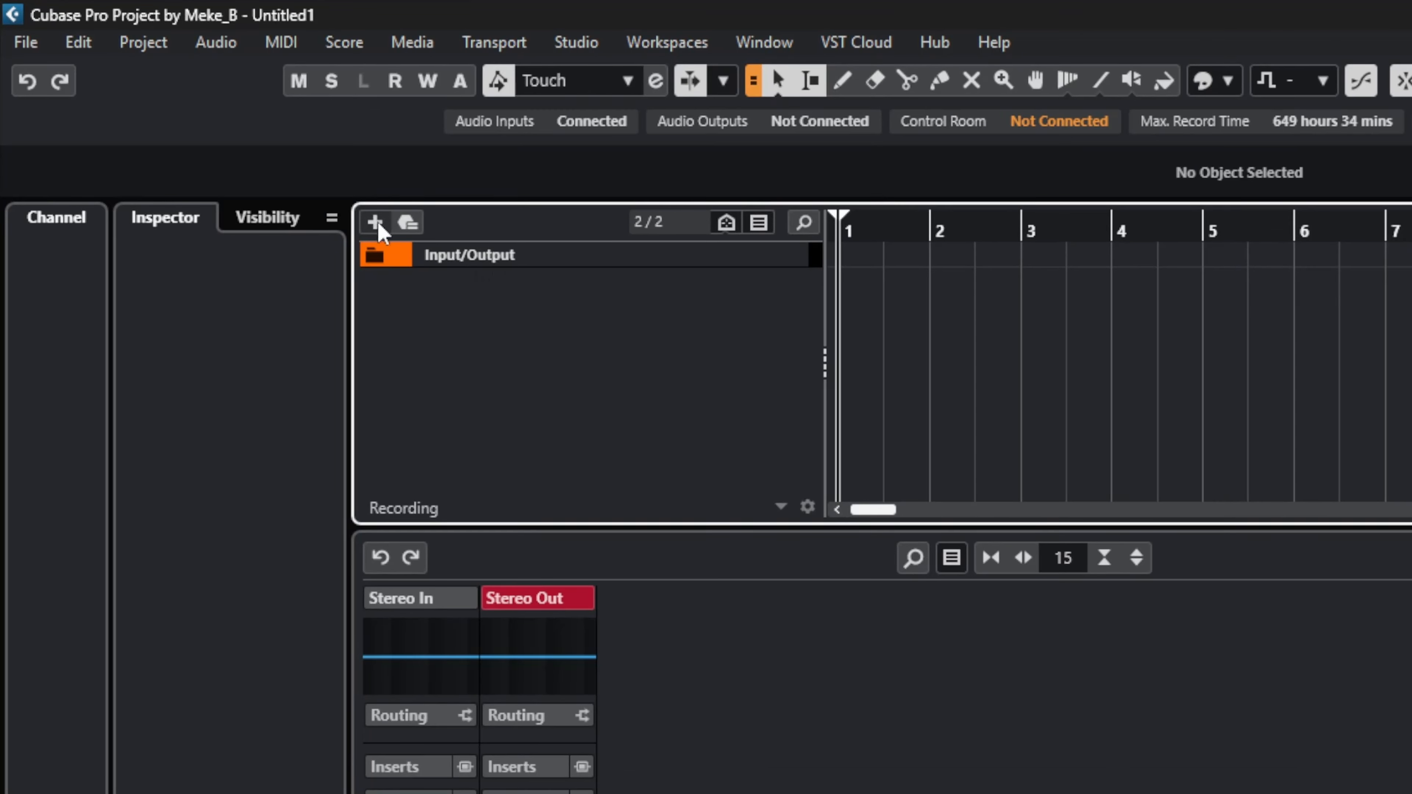
Step: In Cubase, add an instrument track named Retro to the project
{"action": "left_click", "coordinate": [375, 224]}
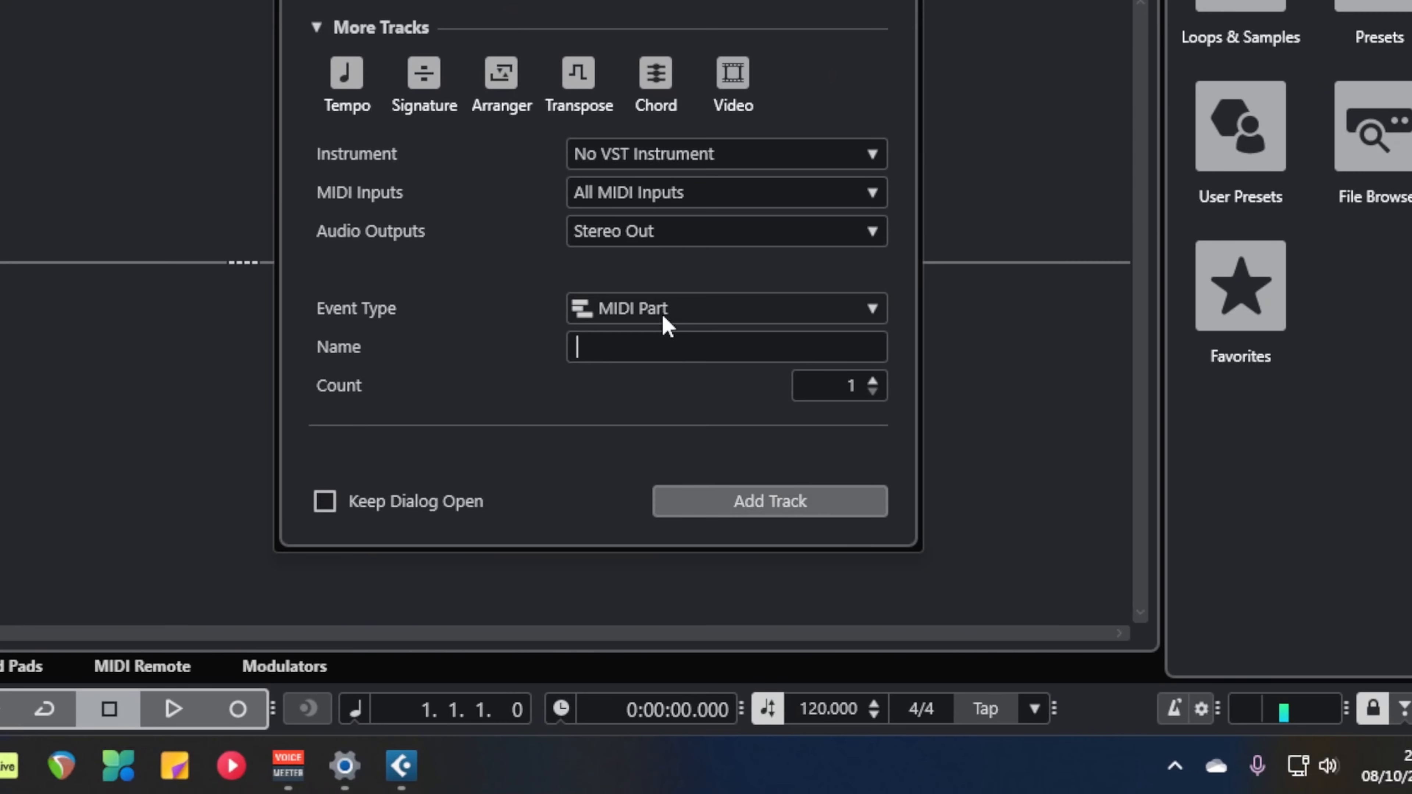
{"action": "type", "text": "Retro"}
{"action": "left_click", "coordinate": [726, 501]}
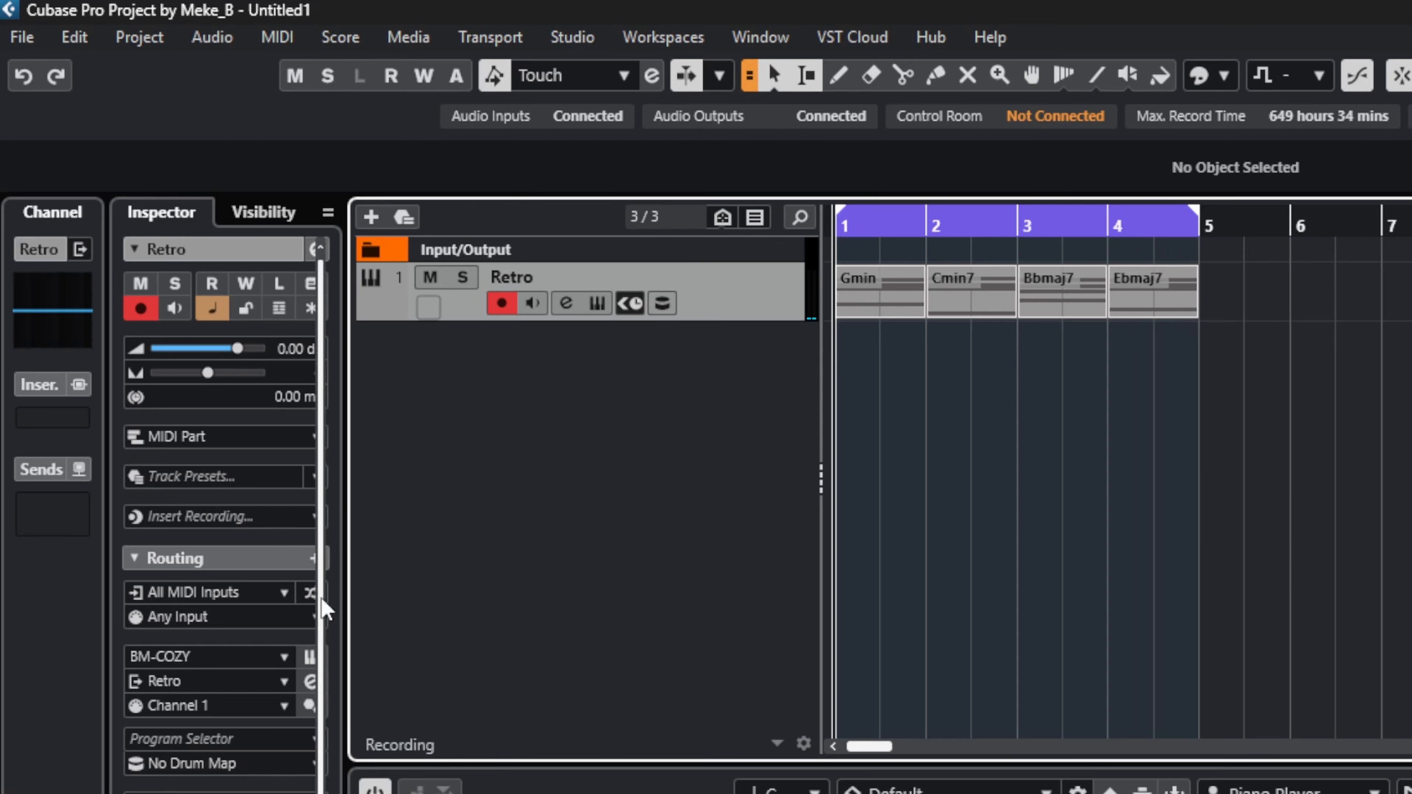
Step: Switch the Retro track's instrument from BM-COZY to BM-CIRCUITS, discard the old instrument's changes and open the plug-in's editor
{"action": "left_click", "coordinate": [285, 657]}
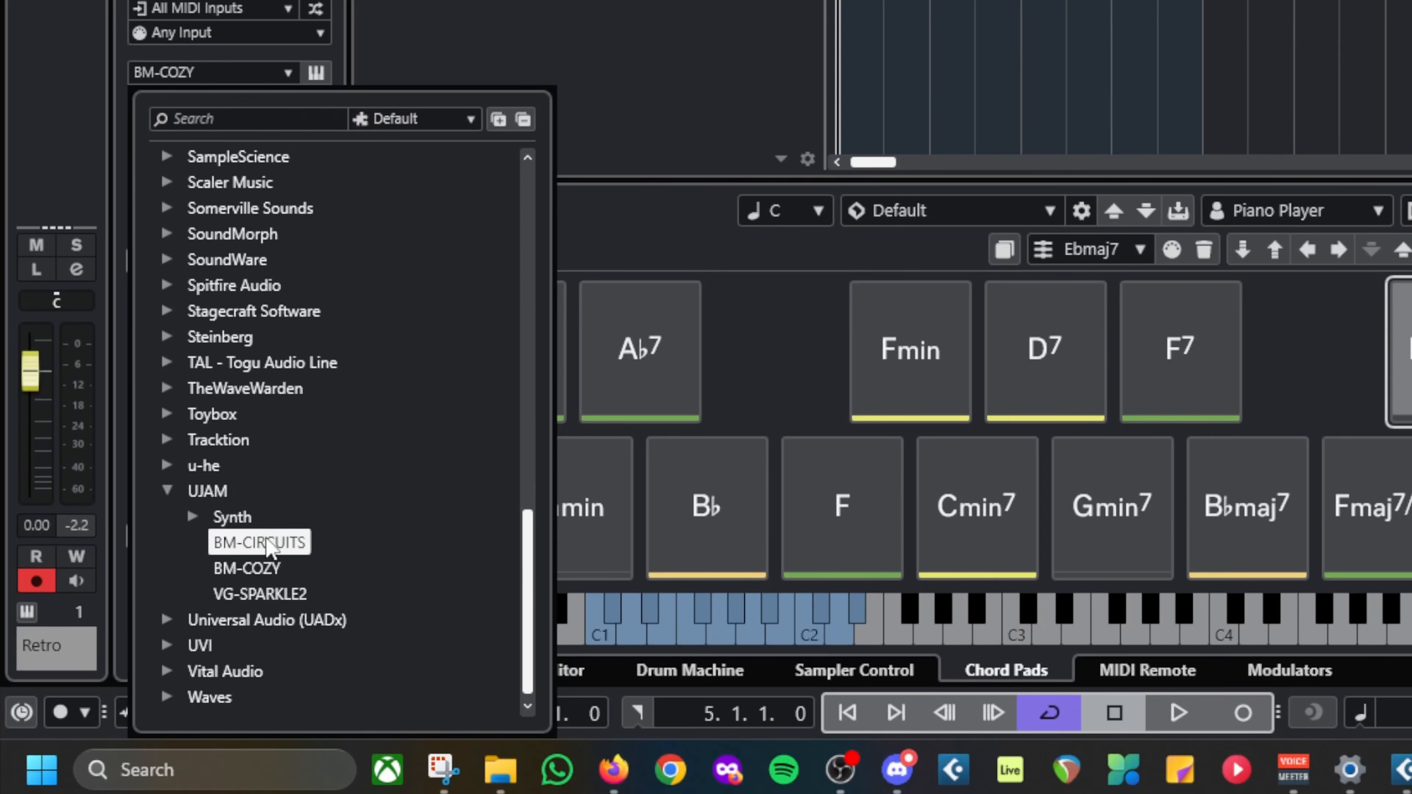
{"action": "left_click", "coordinate": [262, 542]}
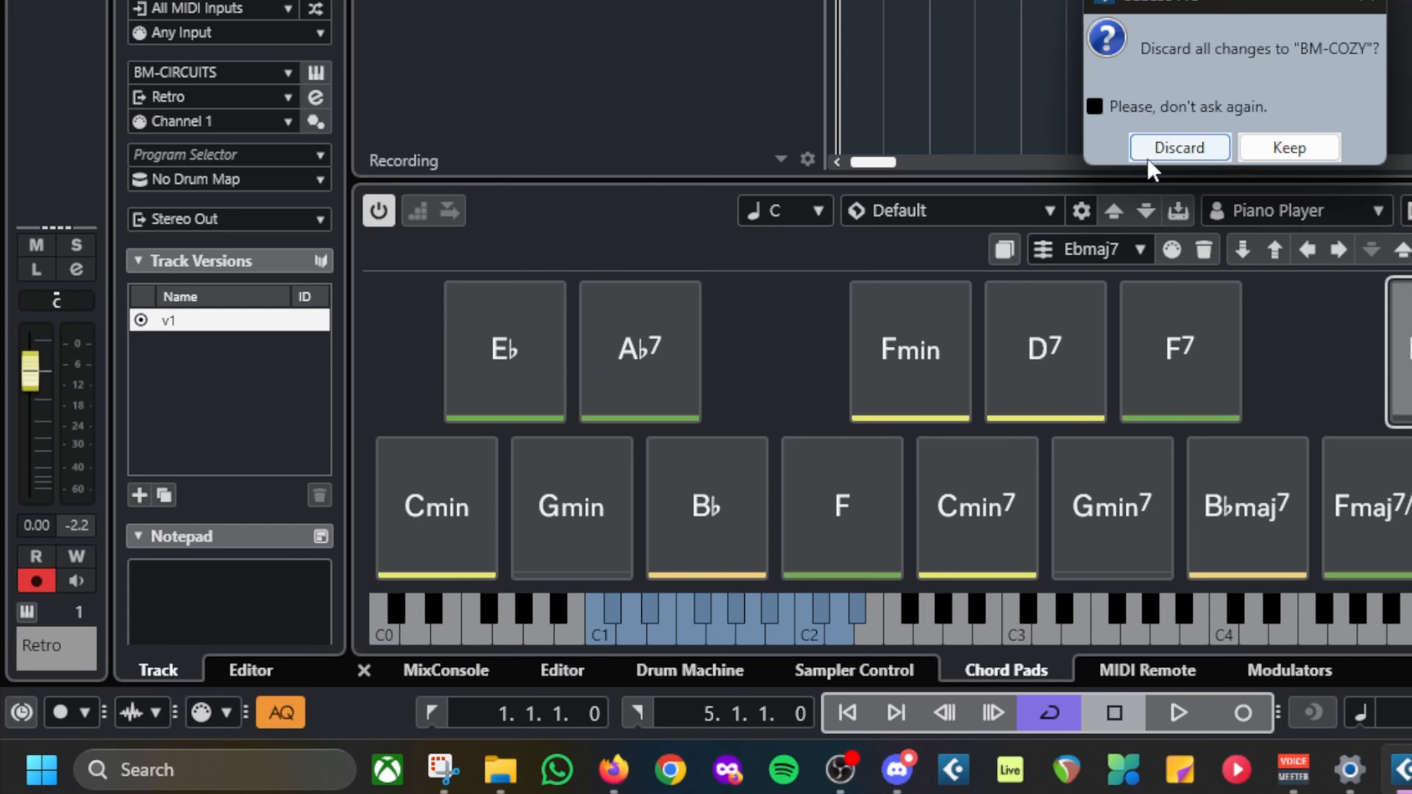
{"action": "left_click", "coordinate": [1174, 151]}
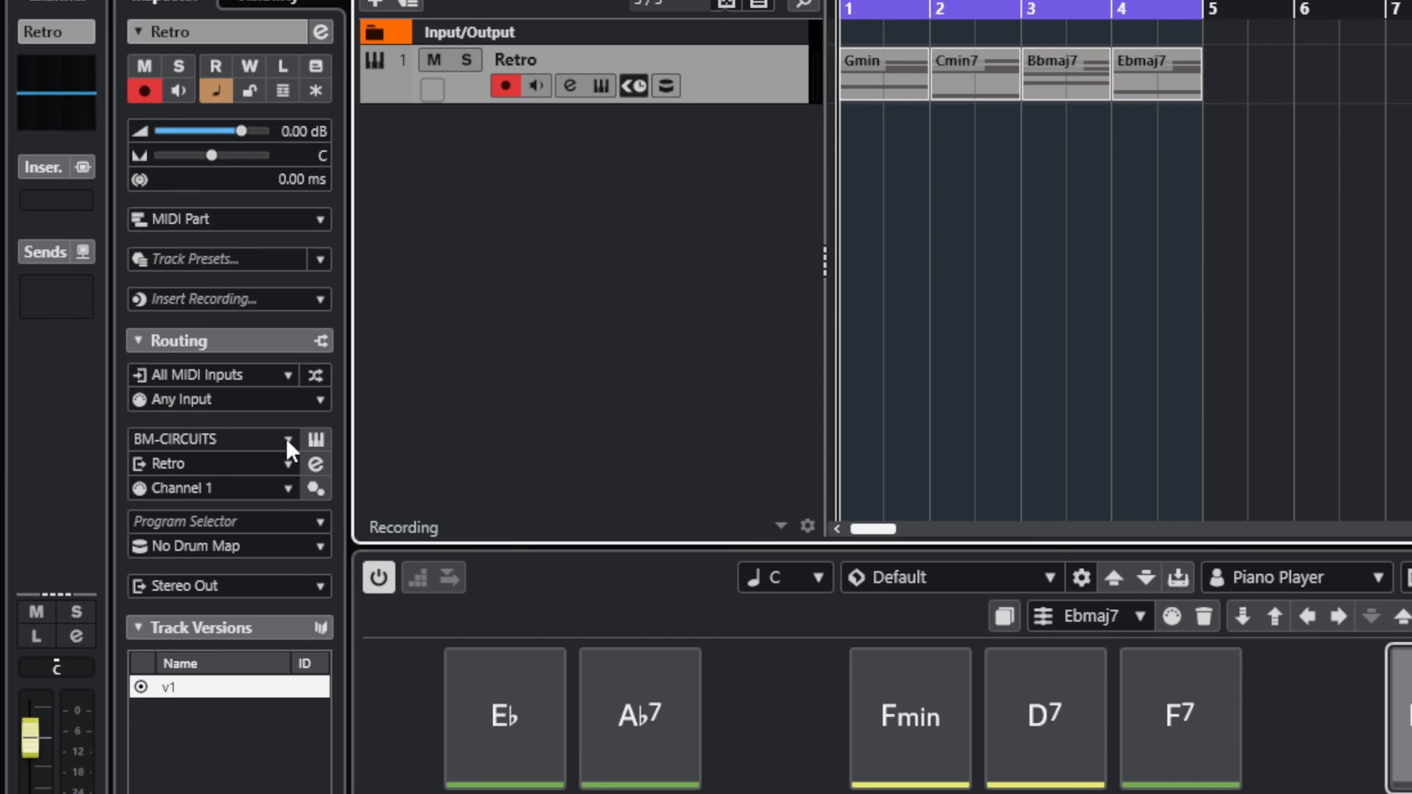
{"action": "left_click", "coordinate": [316, 441]}
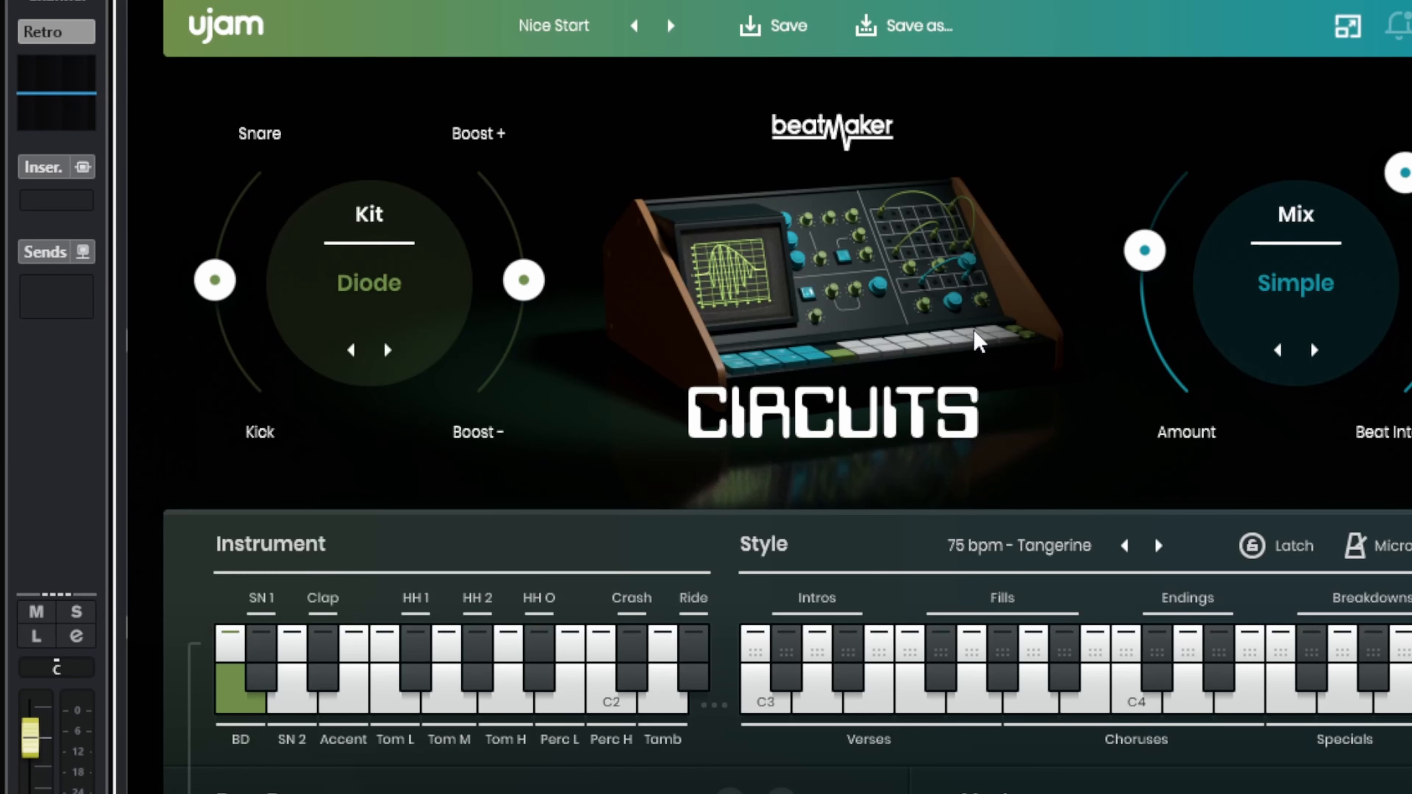
Step: Audition drum sounds and style phrases in CIRCUITS, load the Offshore preset and audition its low tom
{"action": "left_click", "coordinate": [504, 712]}
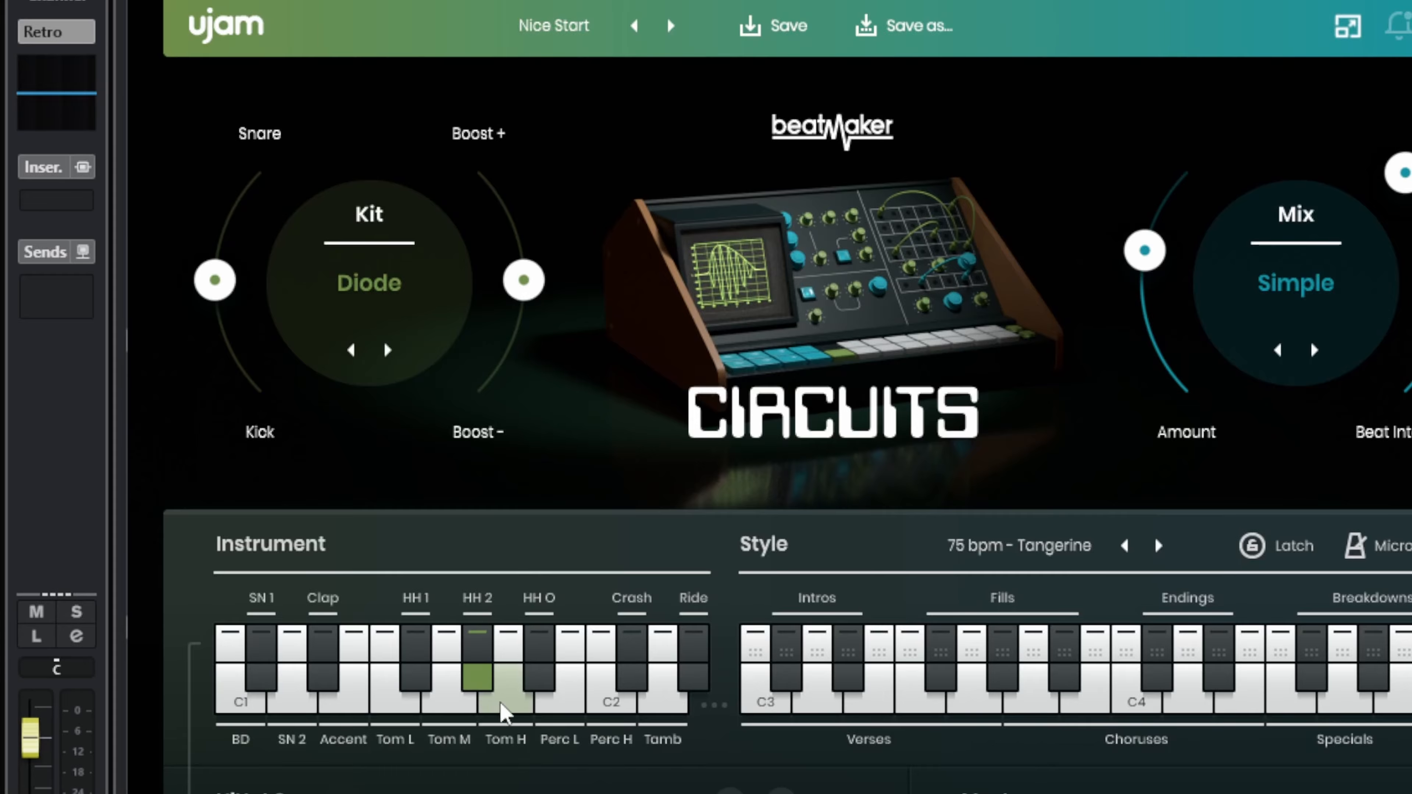
{"action": "left_click", "coordinate": [885, 693]}
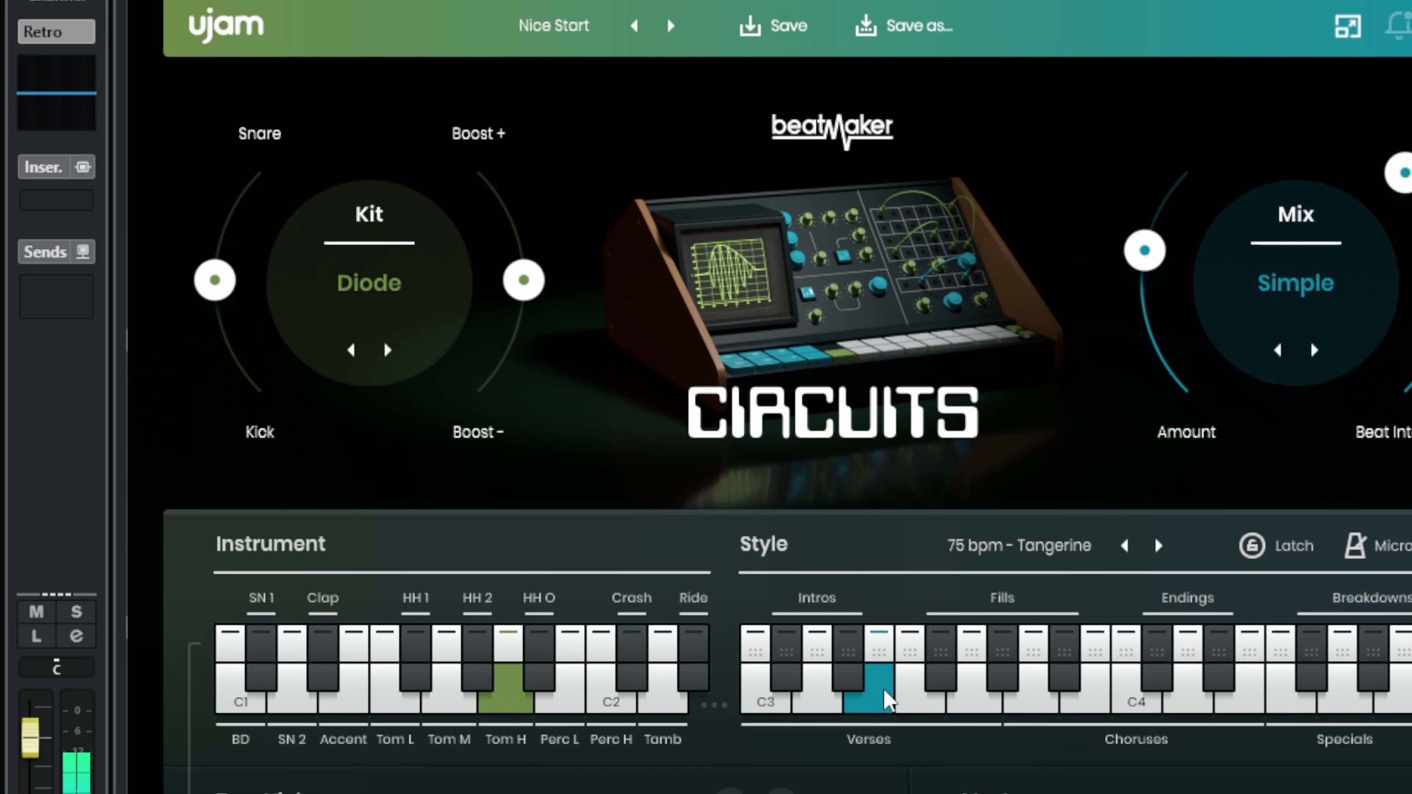
{"action": "left_click", "coordinate": [953, 697]}
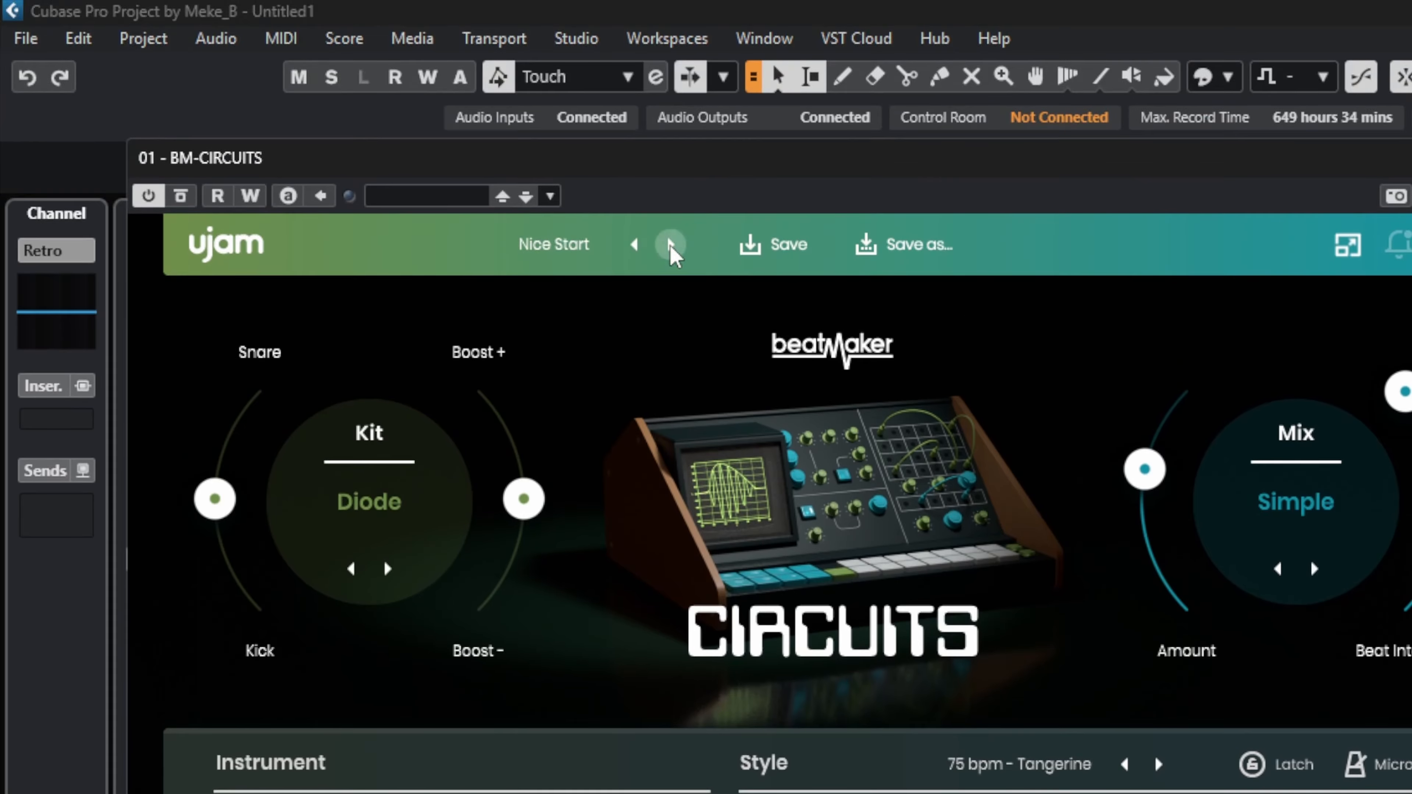
{"action": "left_click", "coordinate": [670, 26]}
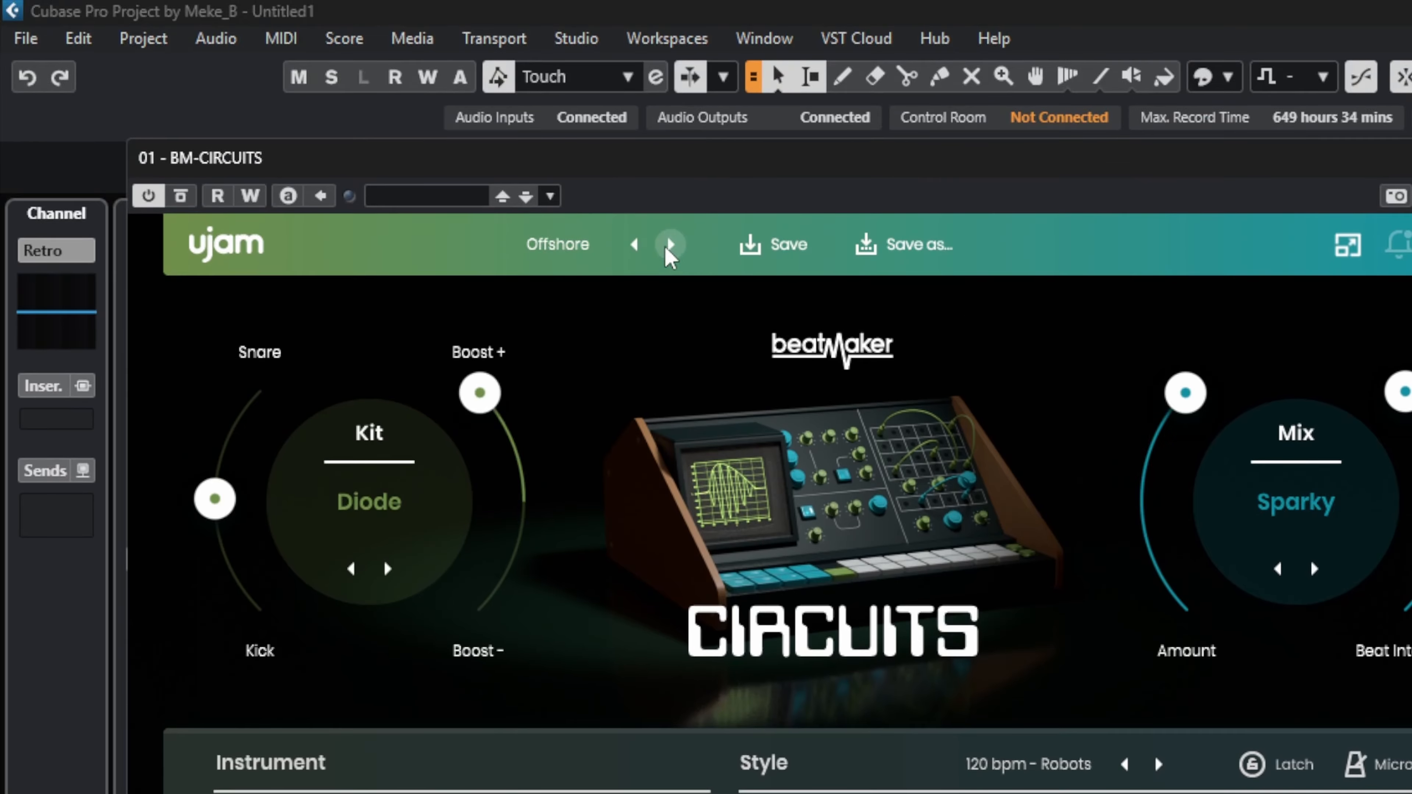
{"action": "left_click", "coordinate": [416, 428]}
{"action": "left_click", "coordinate": [381, 460]}
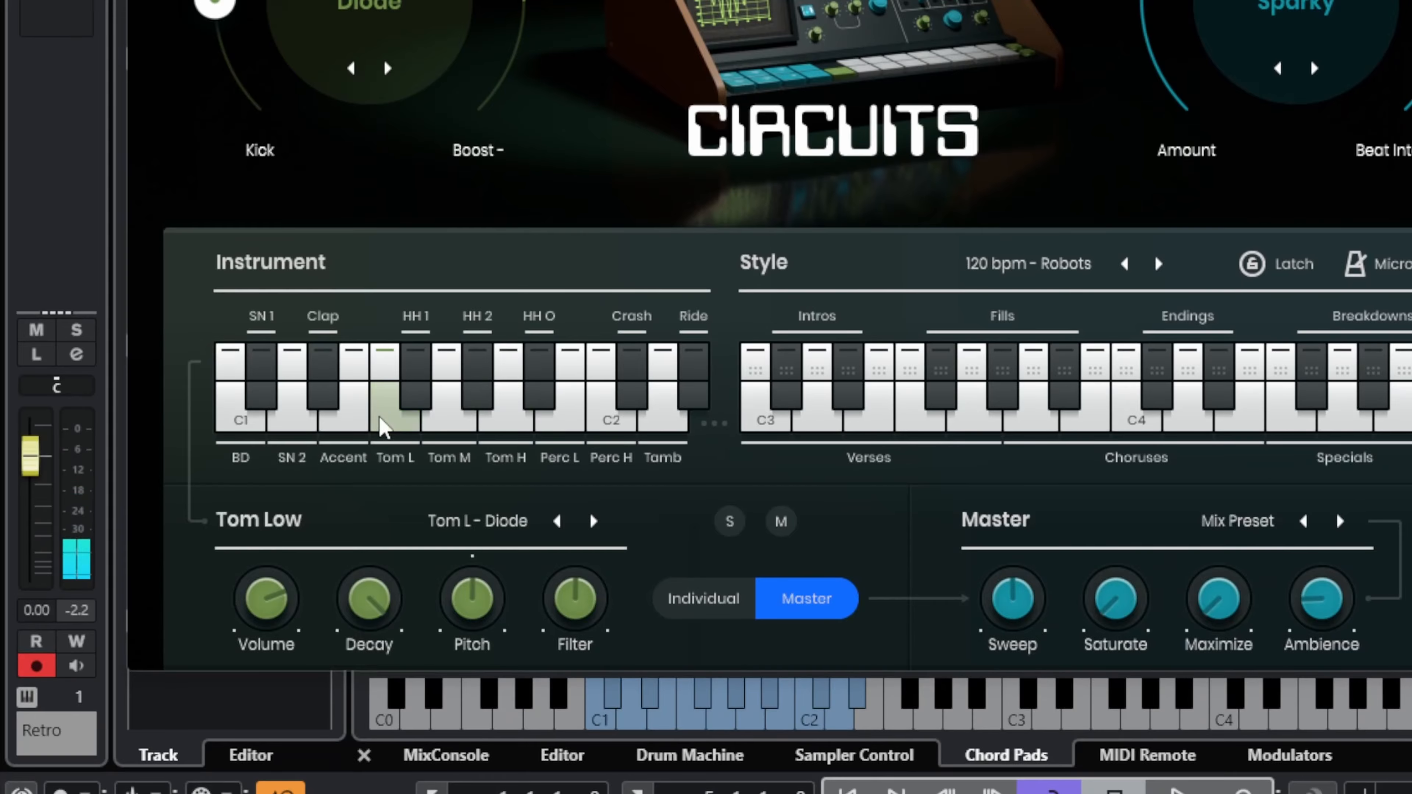
Step: Audition the accent sound and a verse phrase in CIRCUITS, and close the instrument's editor
{"action": "left_click", "coordinate": [342, 475]}
{"action": "left_click", "coordinate": [919, 430]}
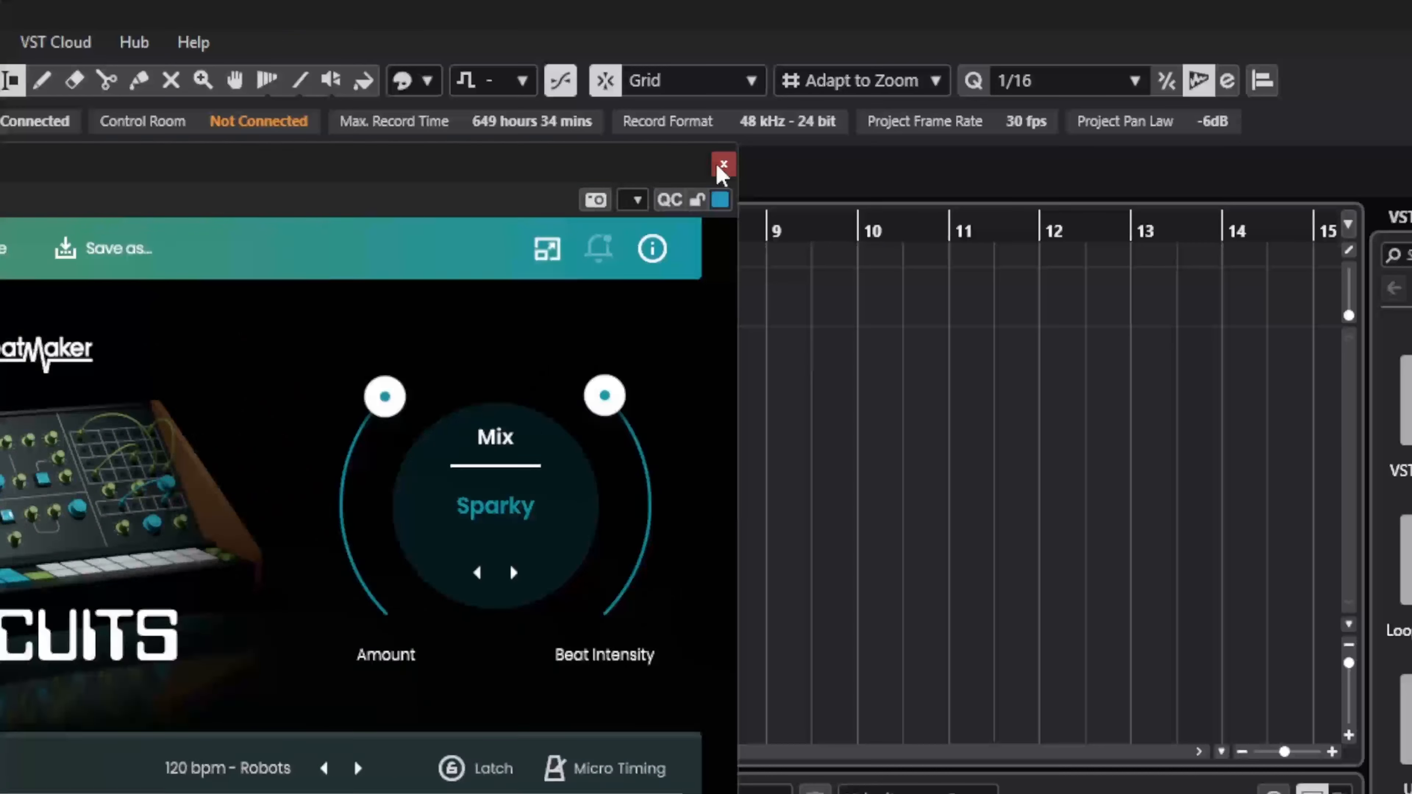
{"action": "left_click", "coordinate": [721, 169]}
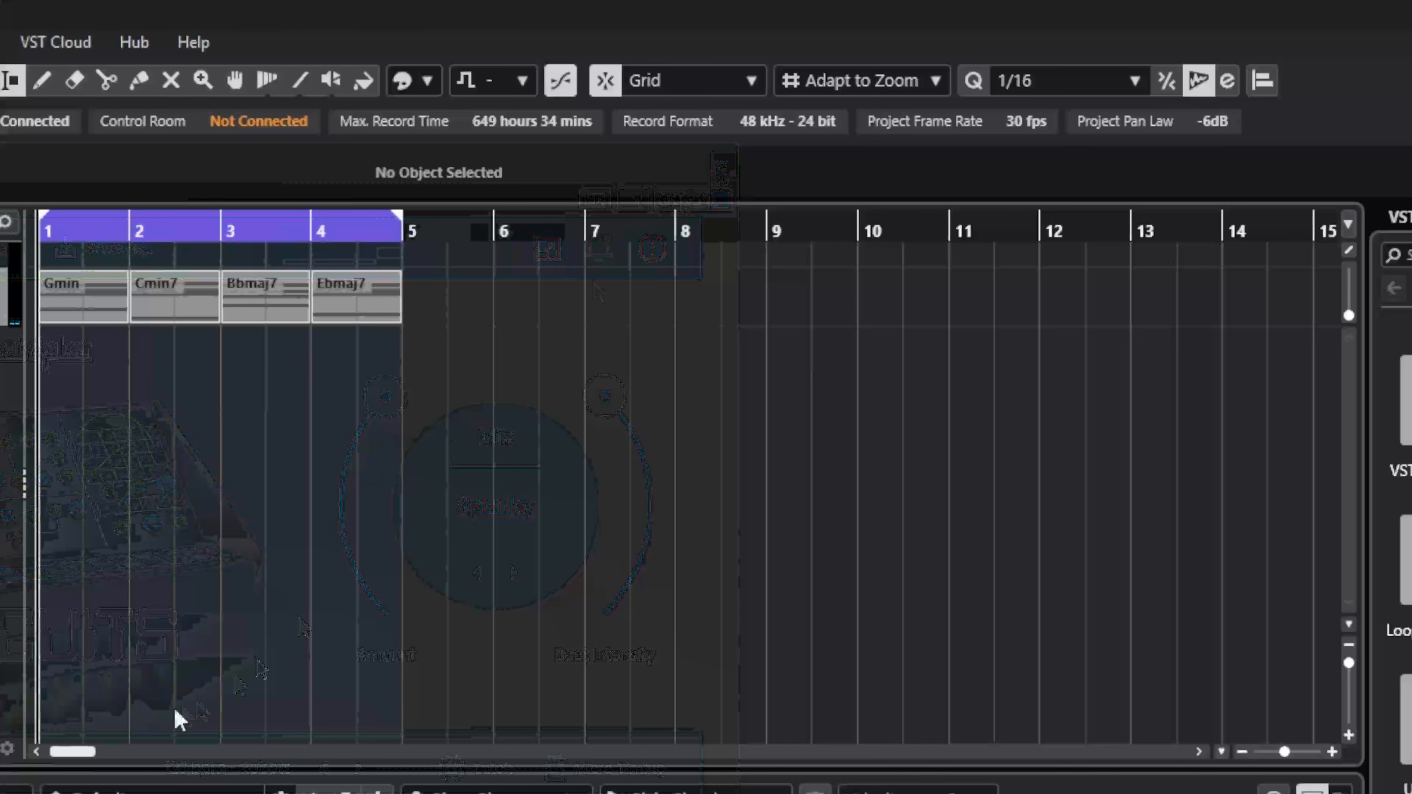
Step: During project playback, insert UJAM's FIN-RETRO effect in the Retro channel's first insert slot and open its editor
{"action": "key", "text": "space"}
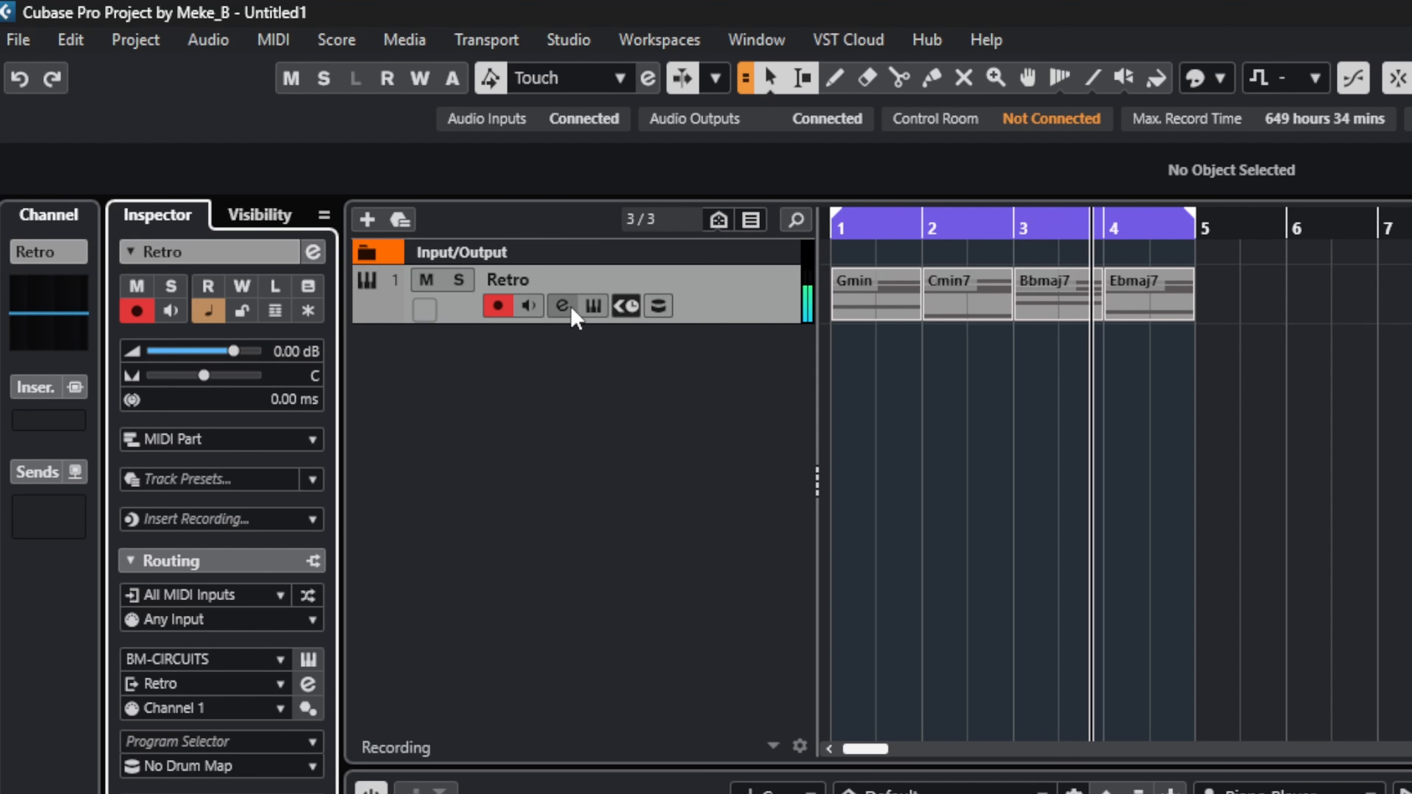
{"action": "left_click", "coordinate": [573, 315]}
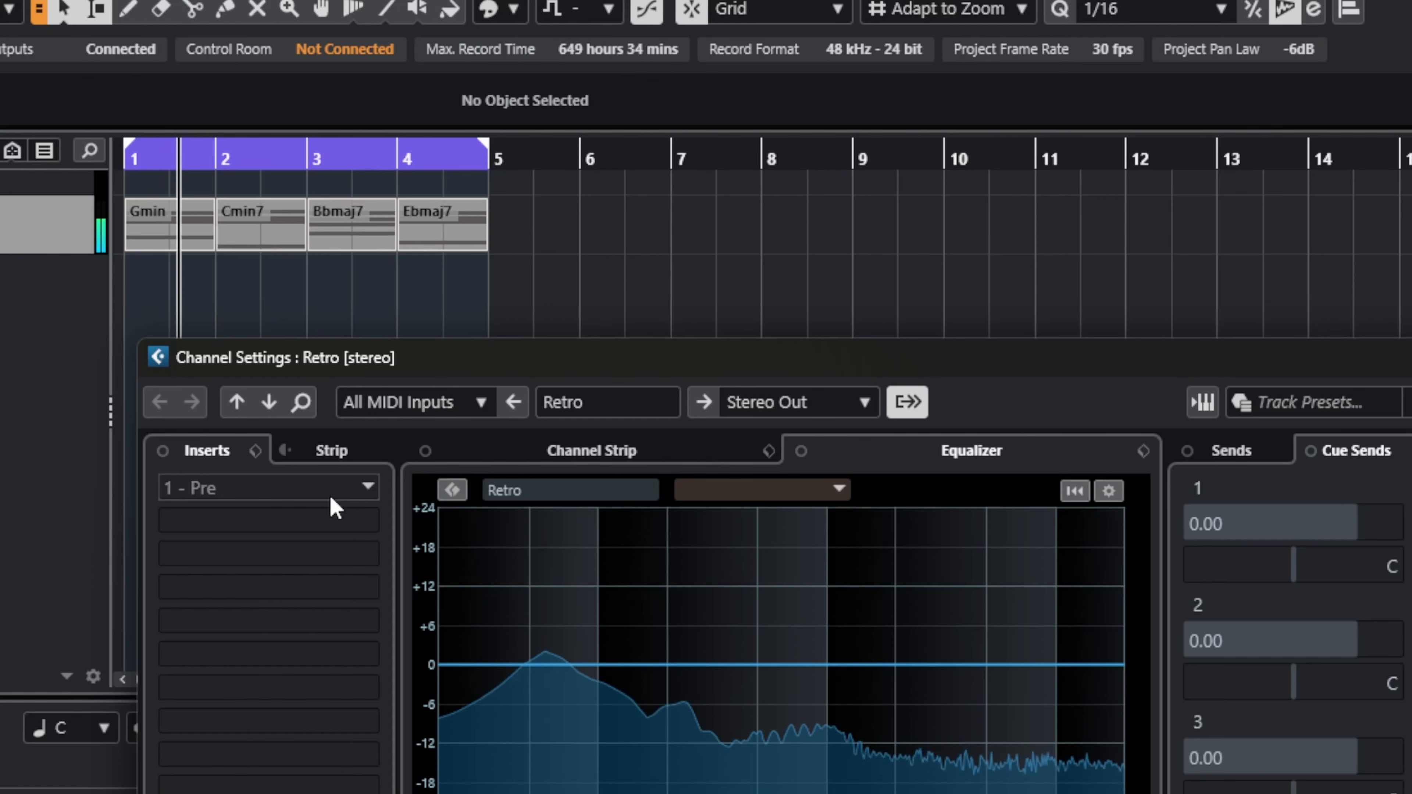
{"action": "left_click", "coordinate": [1037, 564]}
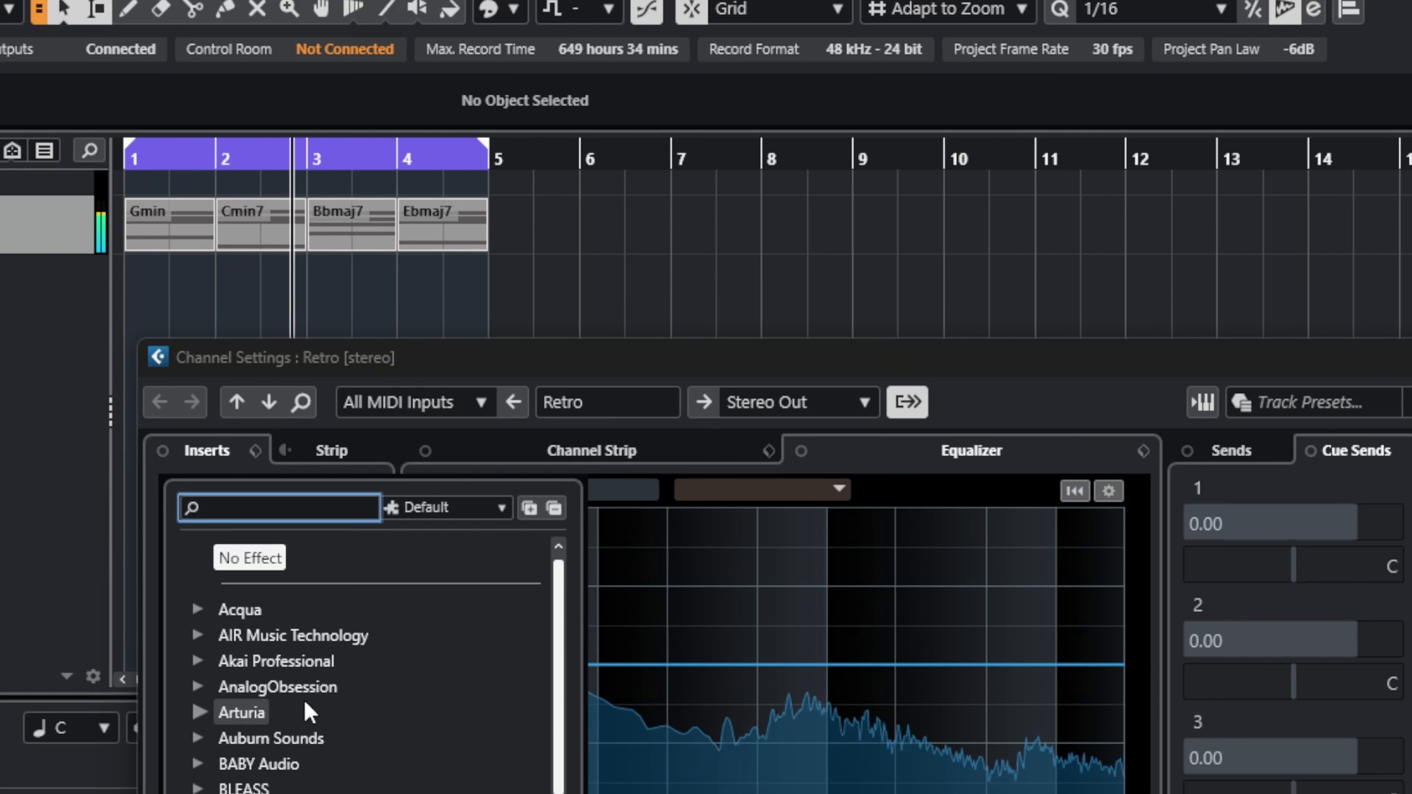
{"action": "scroll", "coordinate": [236, 627], "scroll_direction": "down", "scroll_amount": 1}
{"action": "scroll", "coordinate": [237, 612], "scroll_direction": "up", "scroll_amount": 1}
{"action": "type", "text": "uja"}
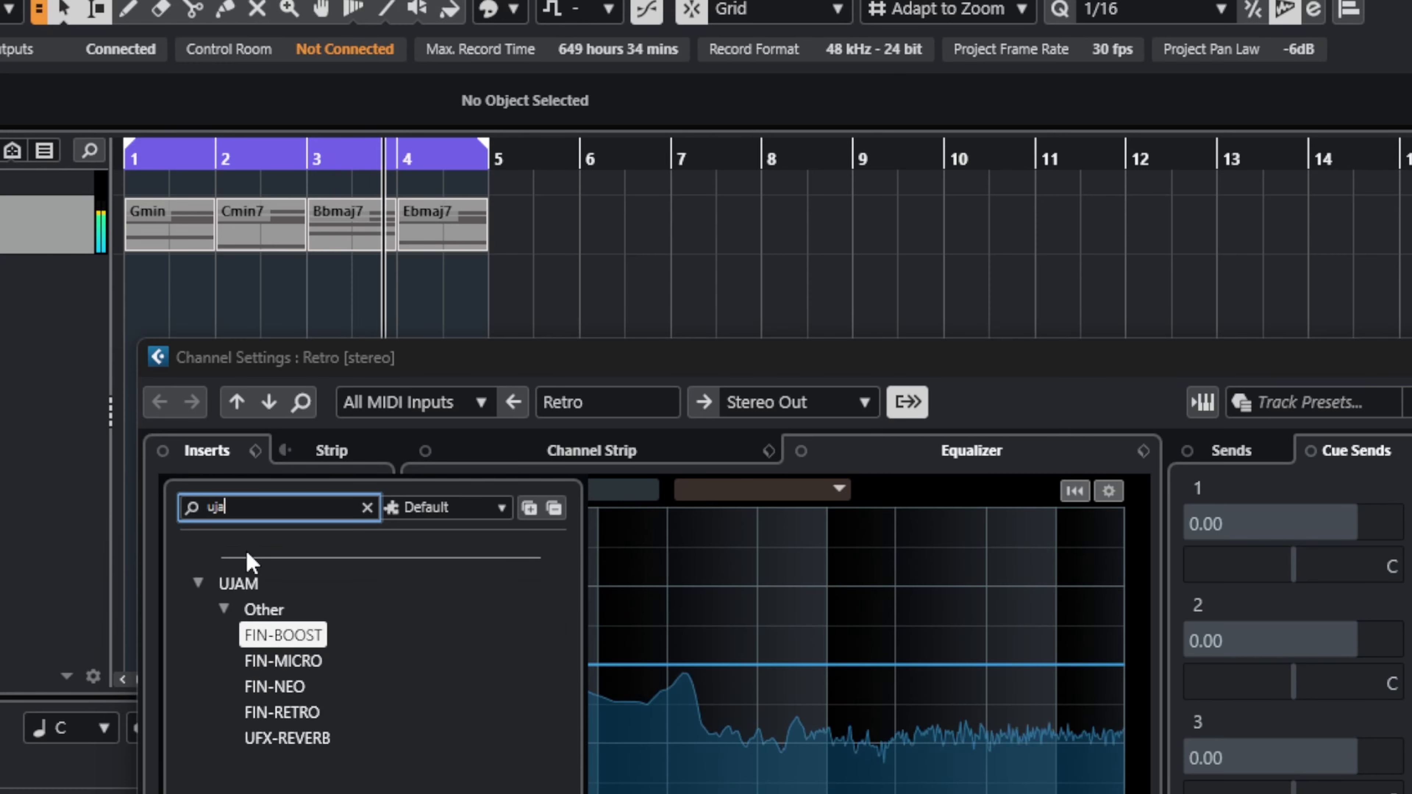
{"action": "type", "text": "m"}
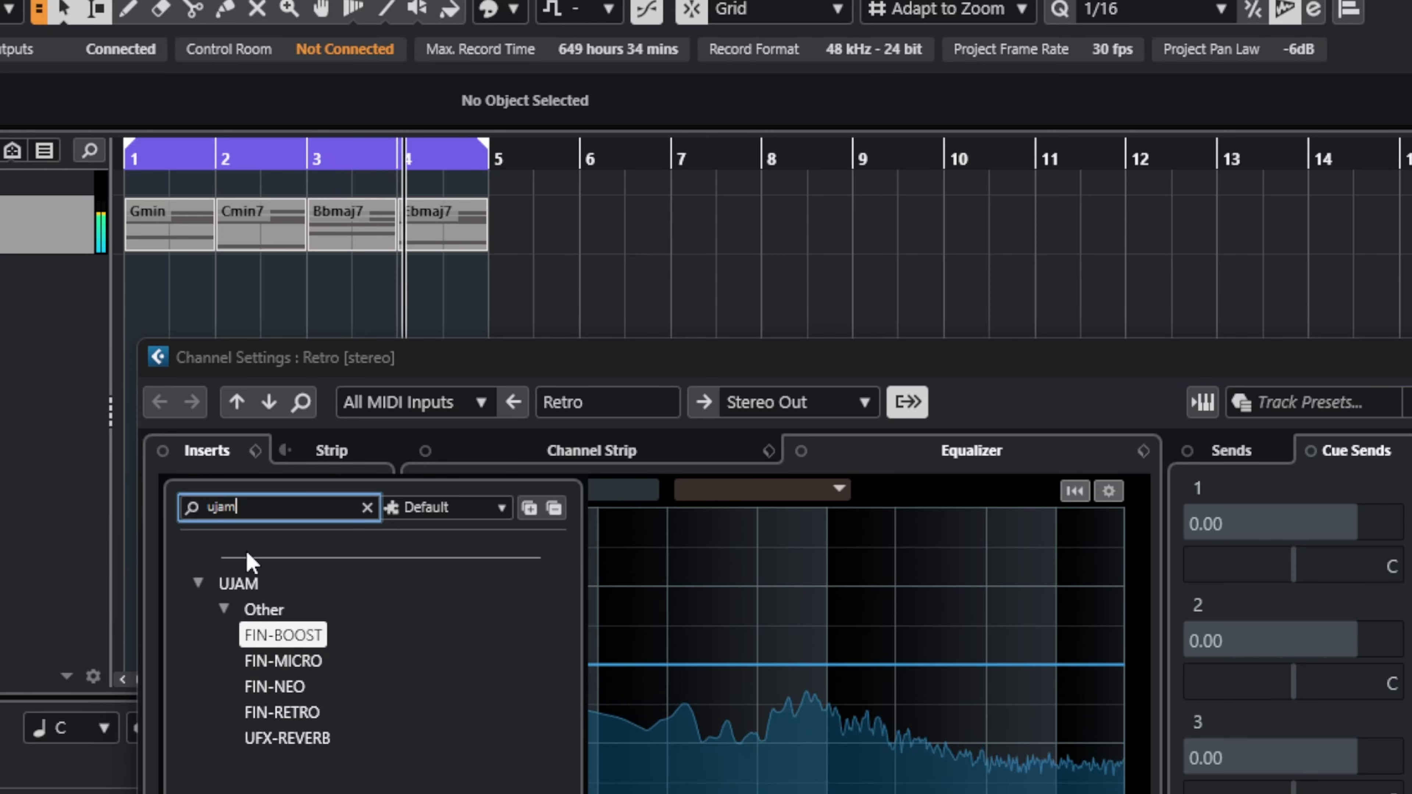
{"action": "left_click", "coordinate": [279, 714]}
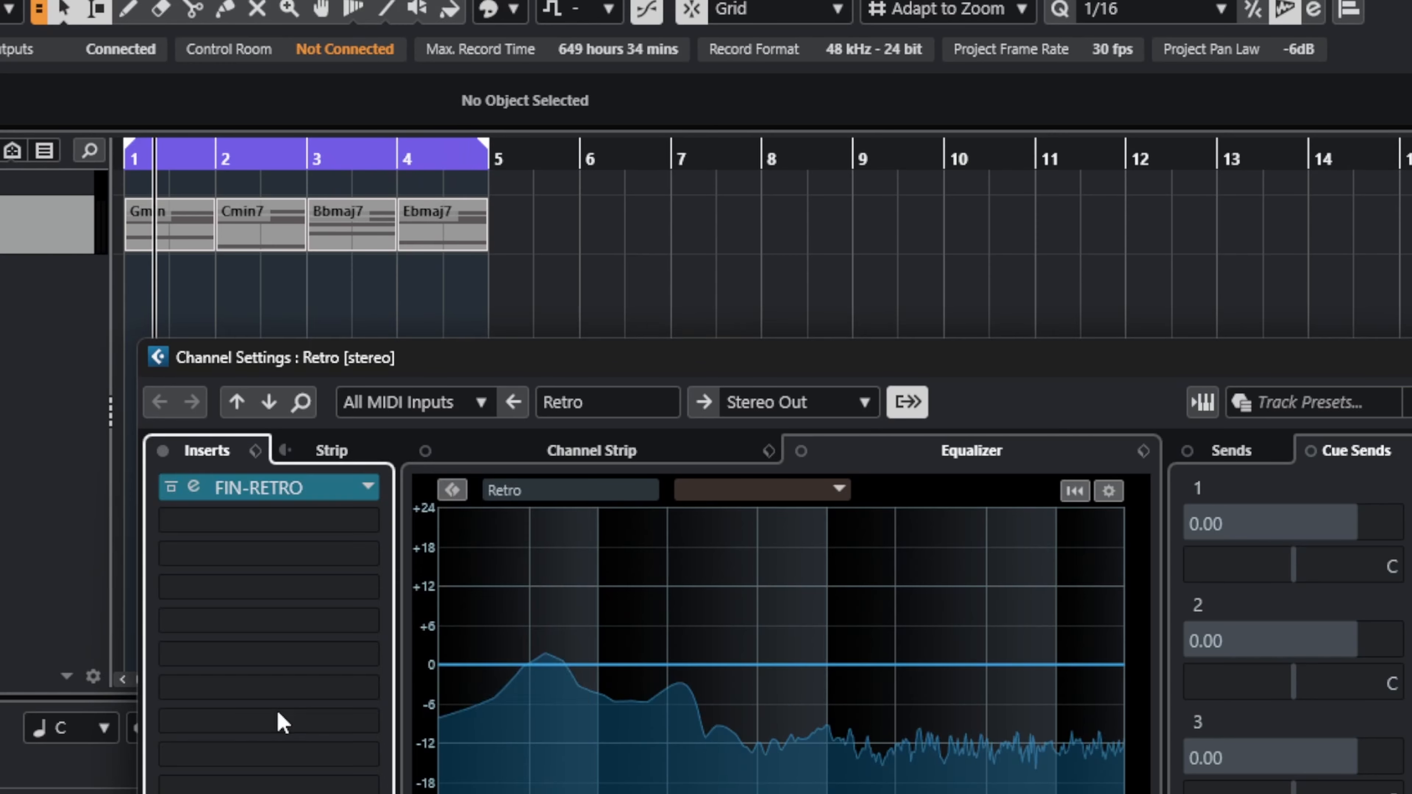
{"action": "left_click", "coordinate": [193, 487]}
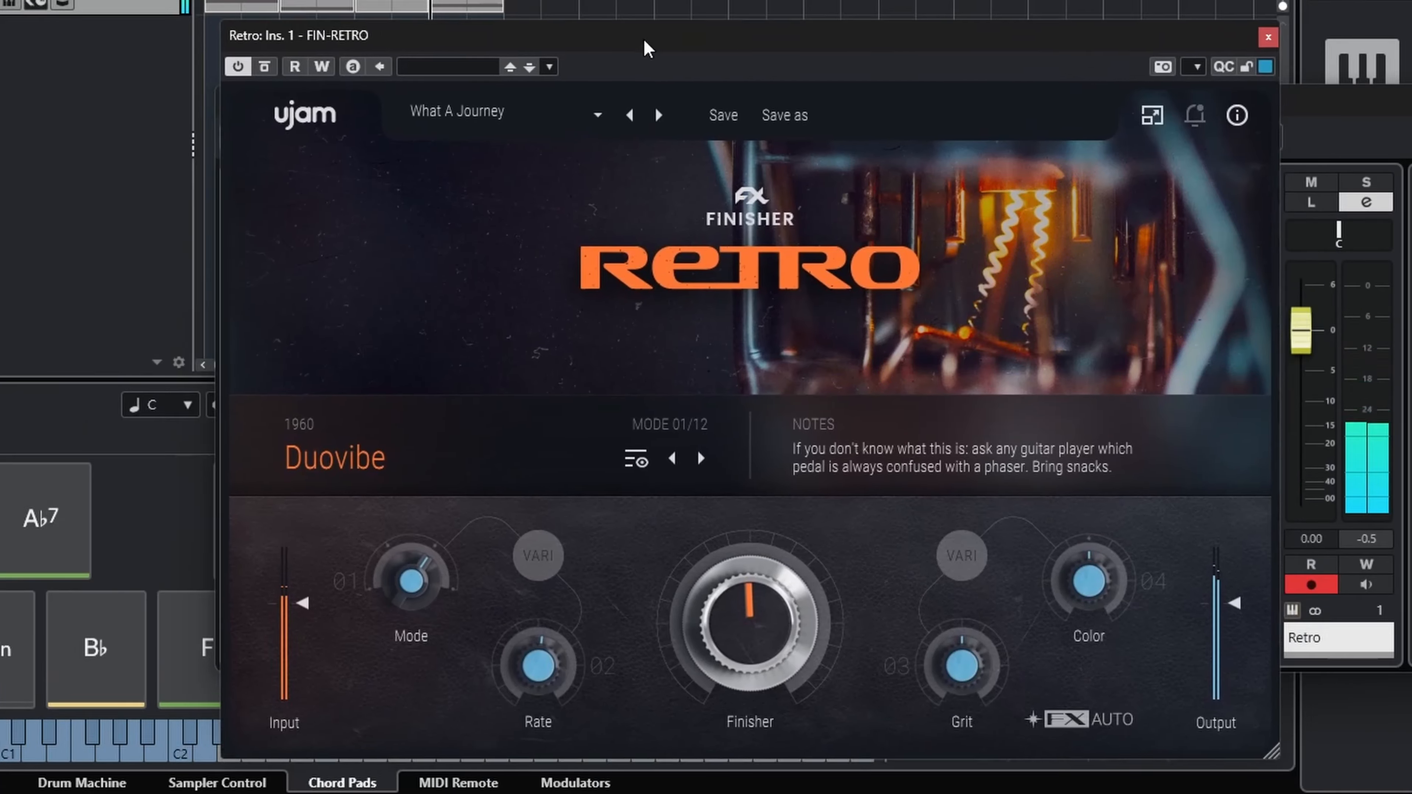
Step: Load the factory preset Worlds First Sampler from the Introduction category in FIN-RETRO
{"action": "left_click", "coordinate": [542, 131]}
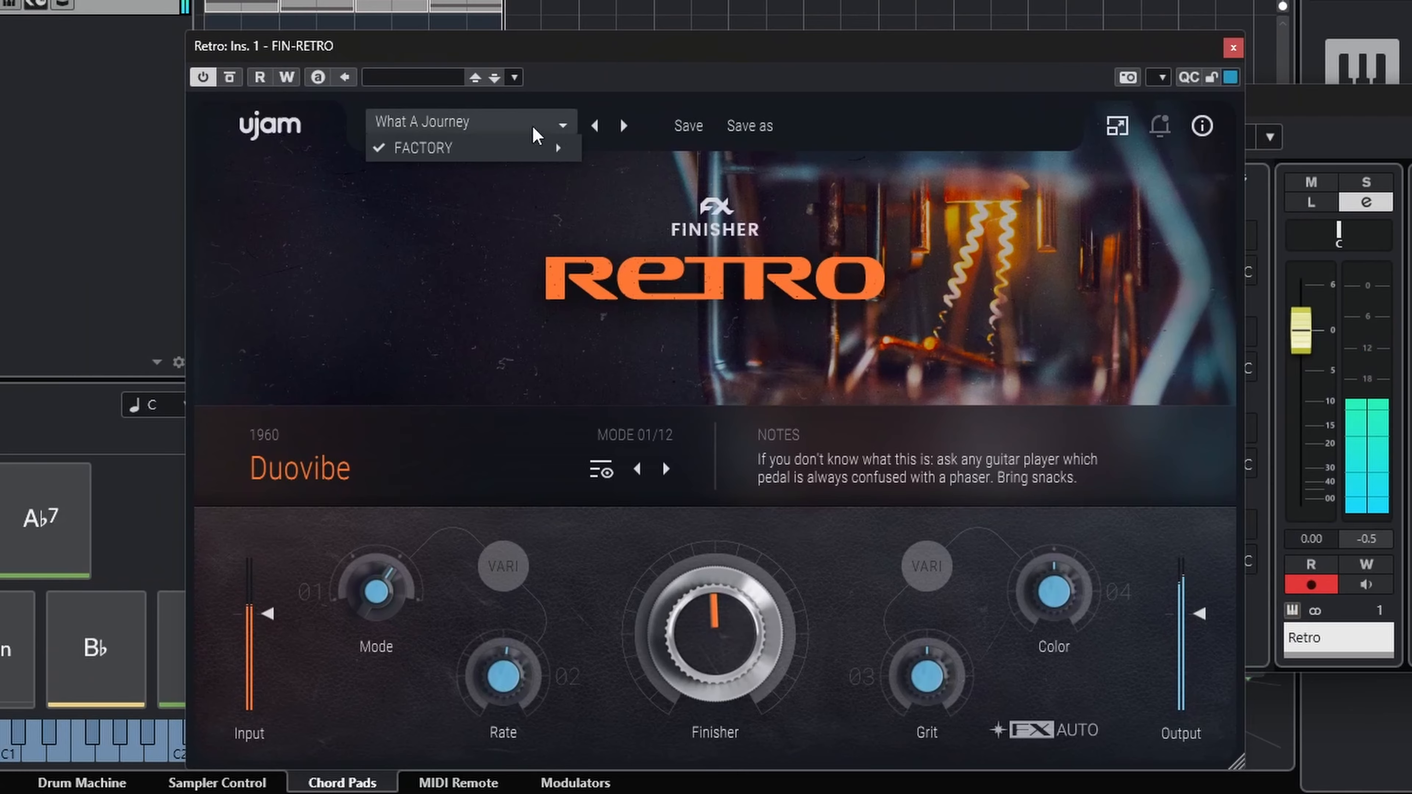
{"action": "mouse_move", "coordinate": [556, 148]}
{"action": "mouse_move", "coordinate": [668, 148]}
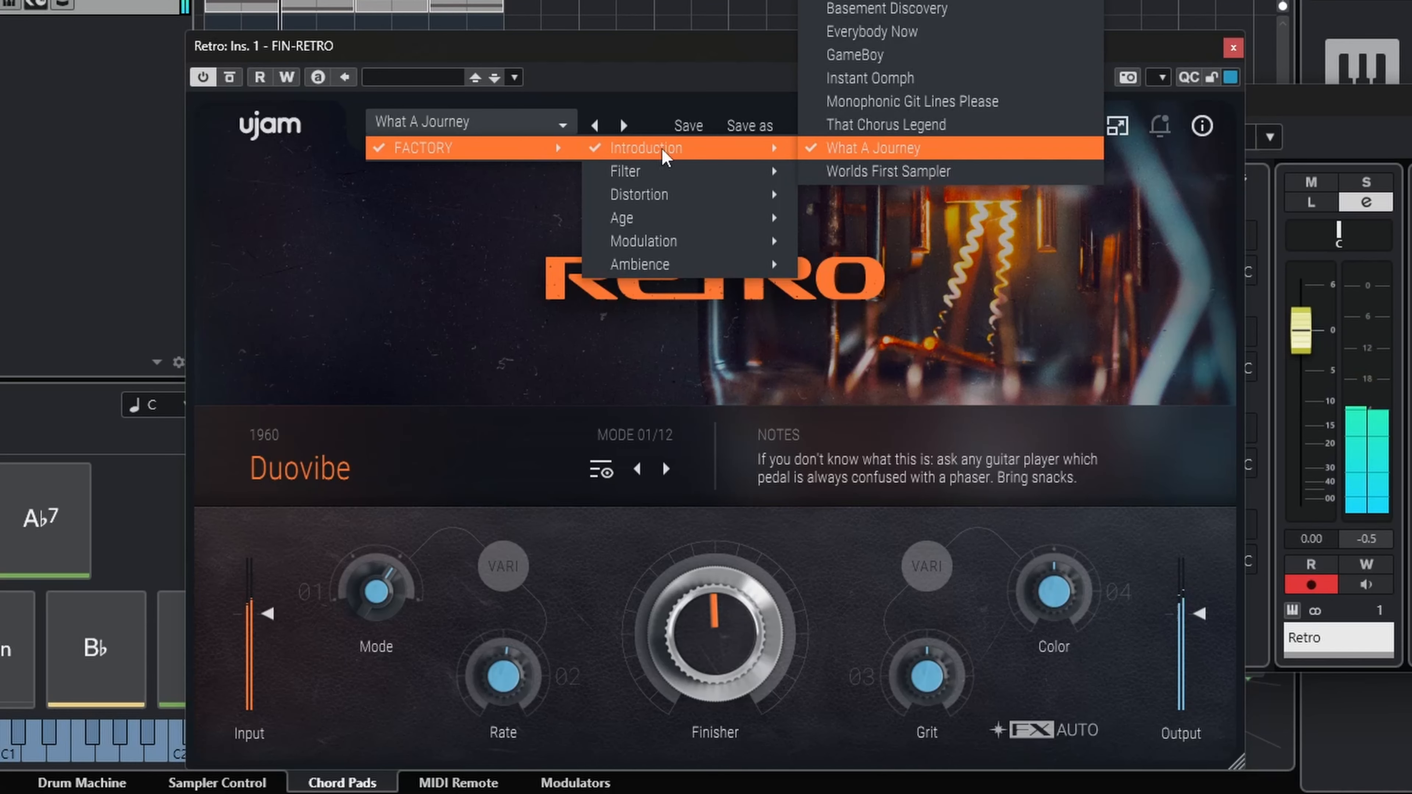
{"action": "left_click", "coordinate": [885, 171]}
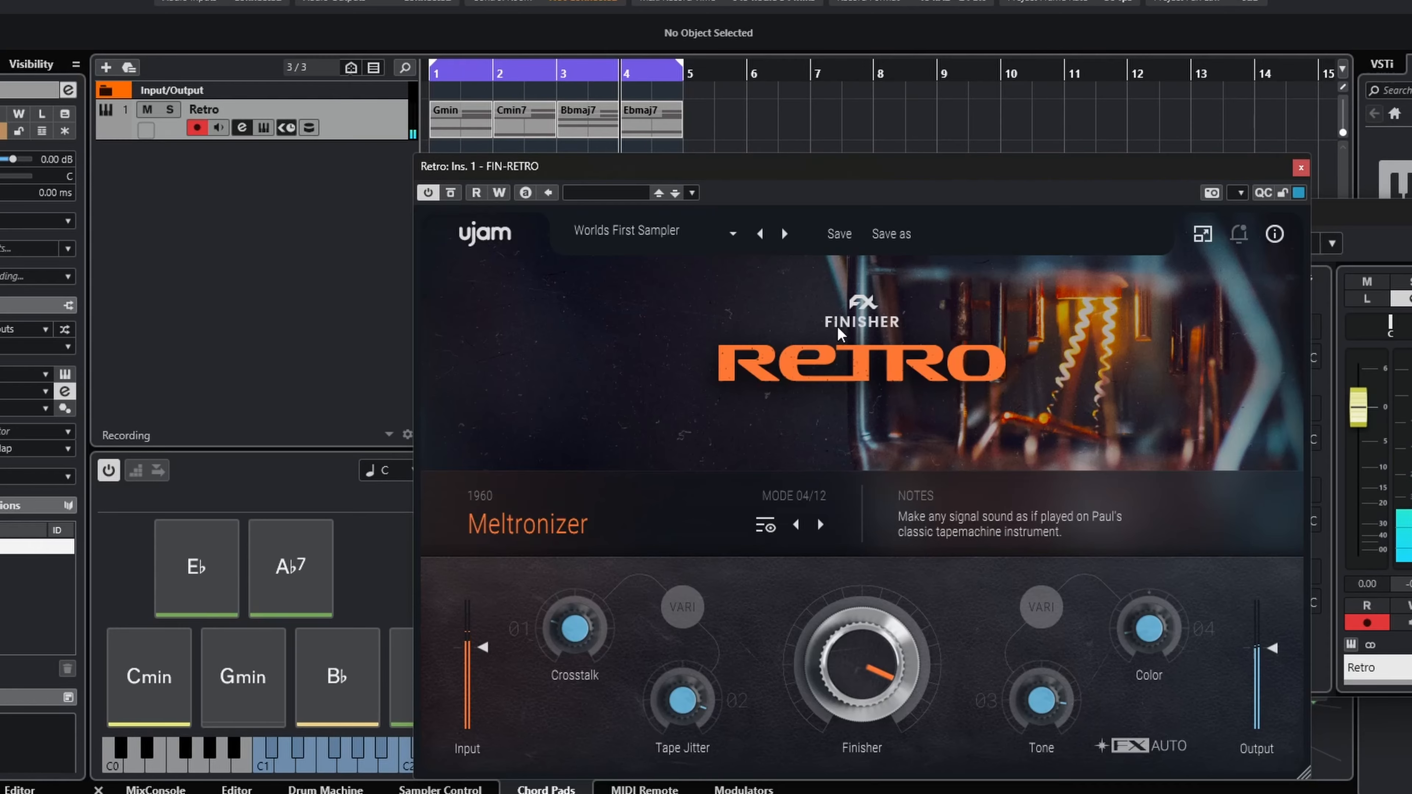
Step: Step forward through FIN-RETRO's presets, auditioning 3AM, Cut The Highs and Famous Design Mistake, up to Gentleman
{"action": "left_click", "coordinate": [784, 234]}
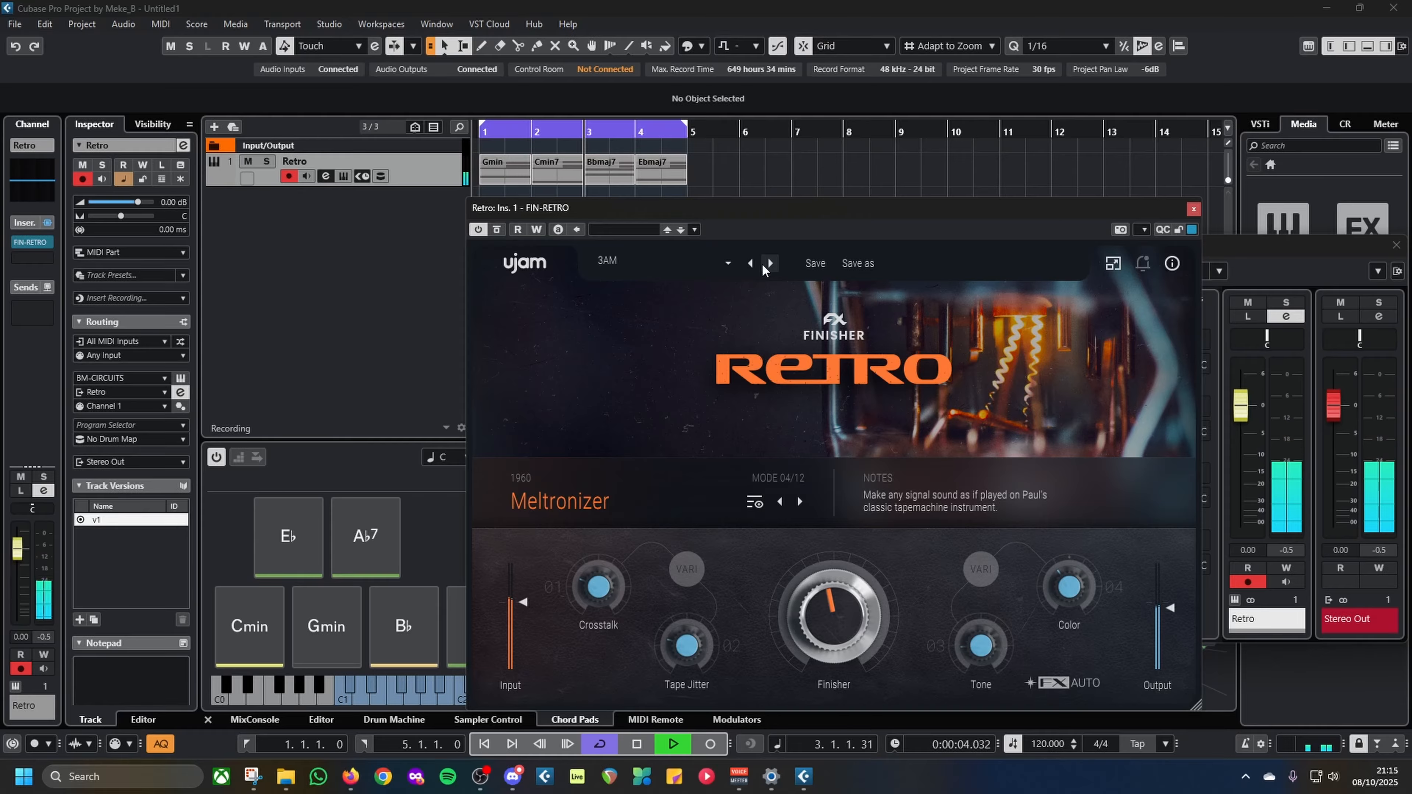
{"action": "left_click", "coordinate": [763, 265]}
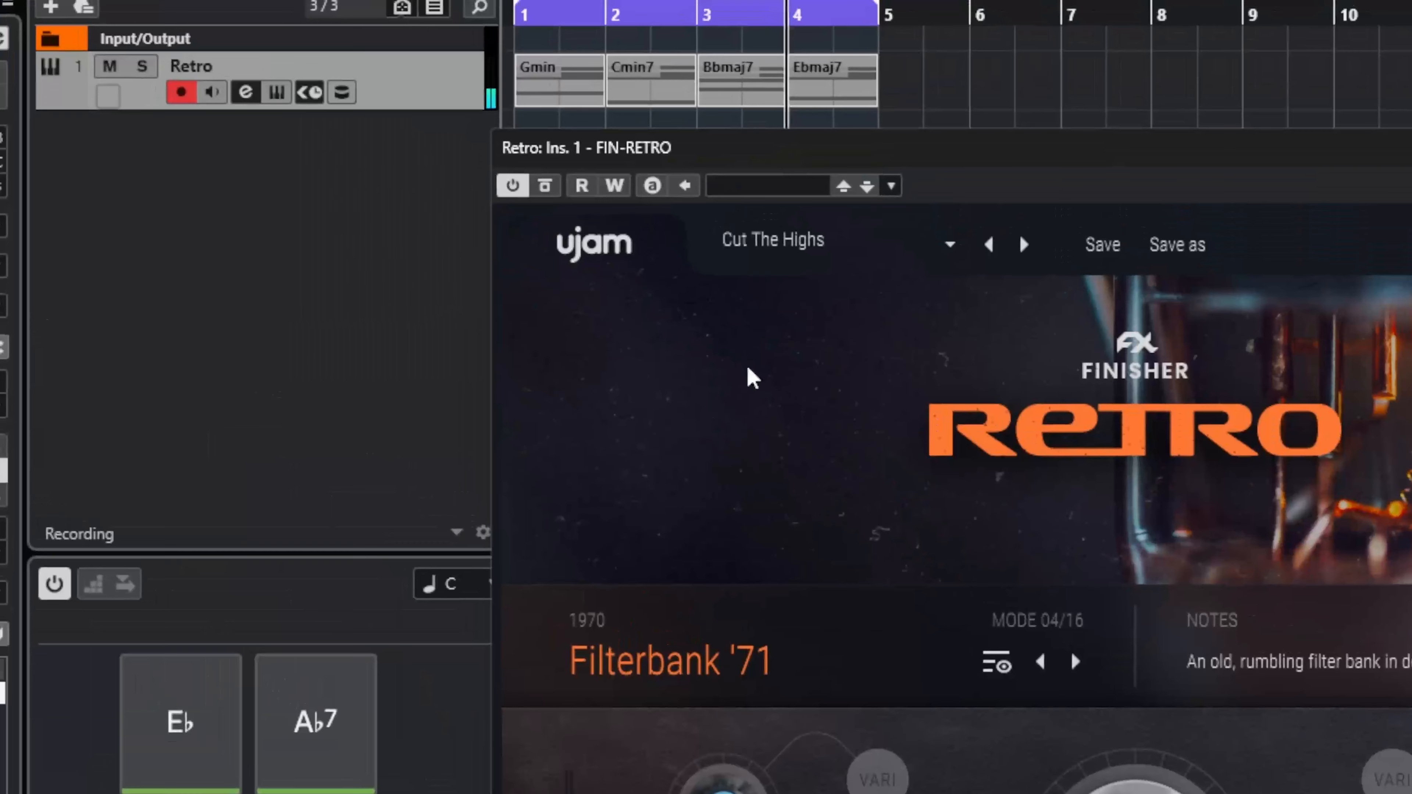
{"action": "left_click", "coordinate": [1022, 247]}
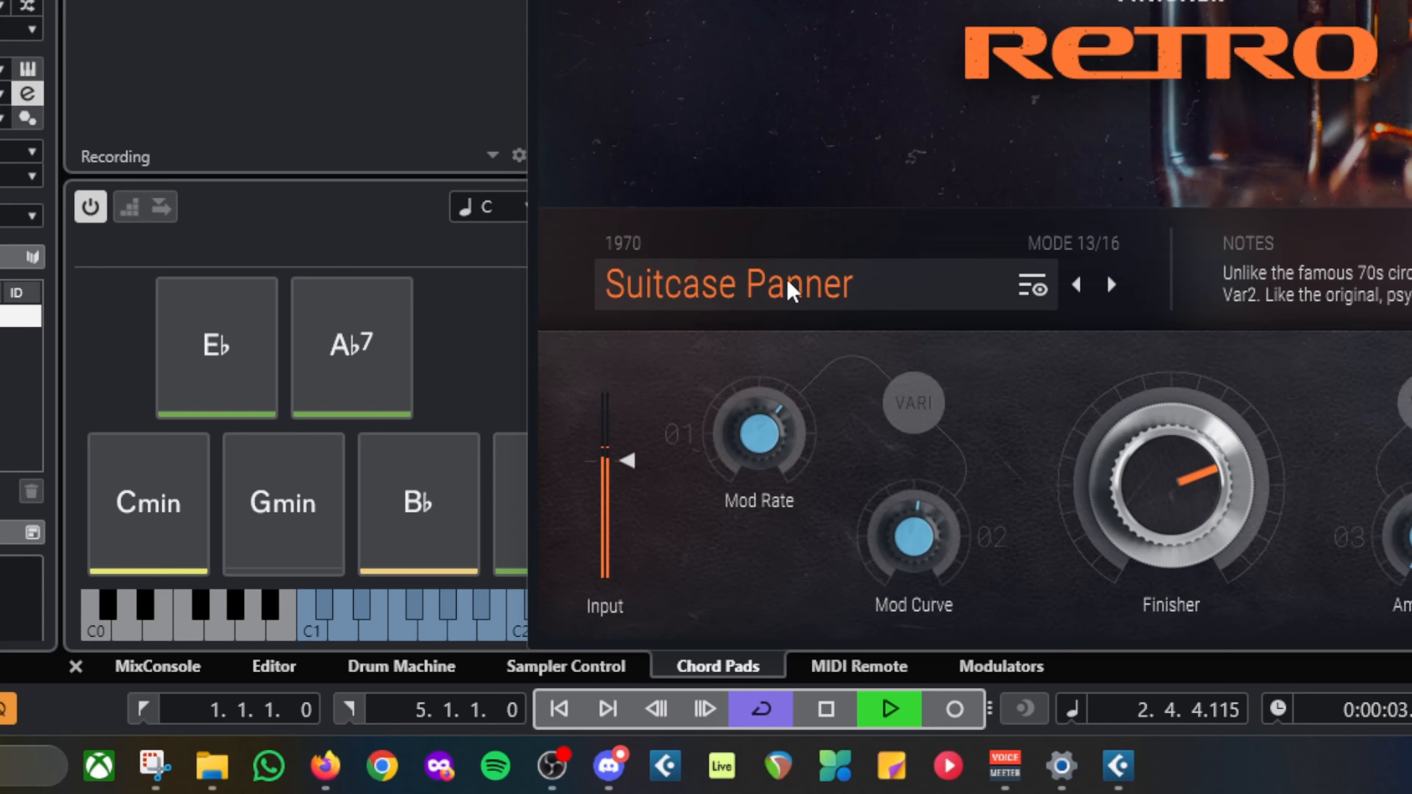
{"action": "left_click", "coordinate": [1111, 286]}
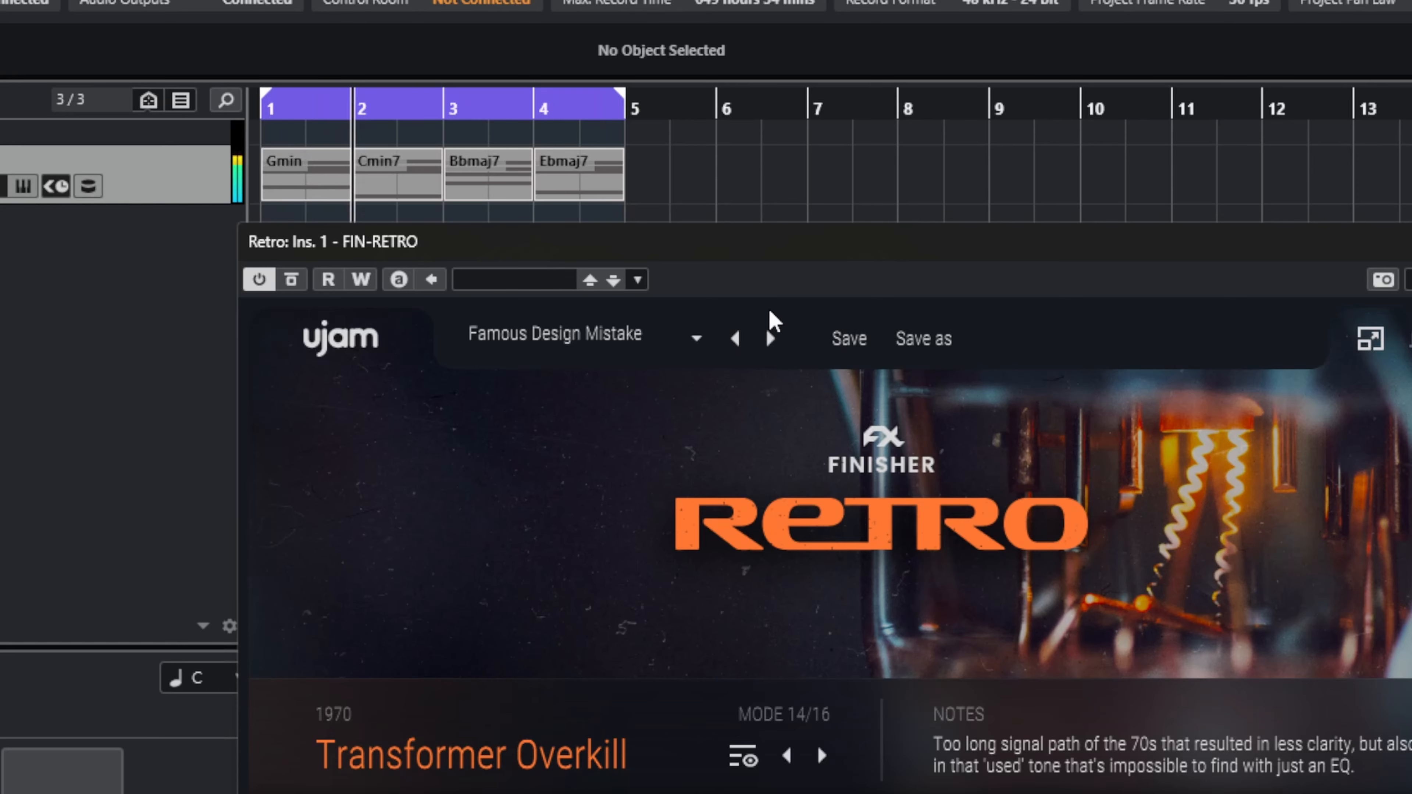
{"action": "left_click", "coordinate": [769, 338]}
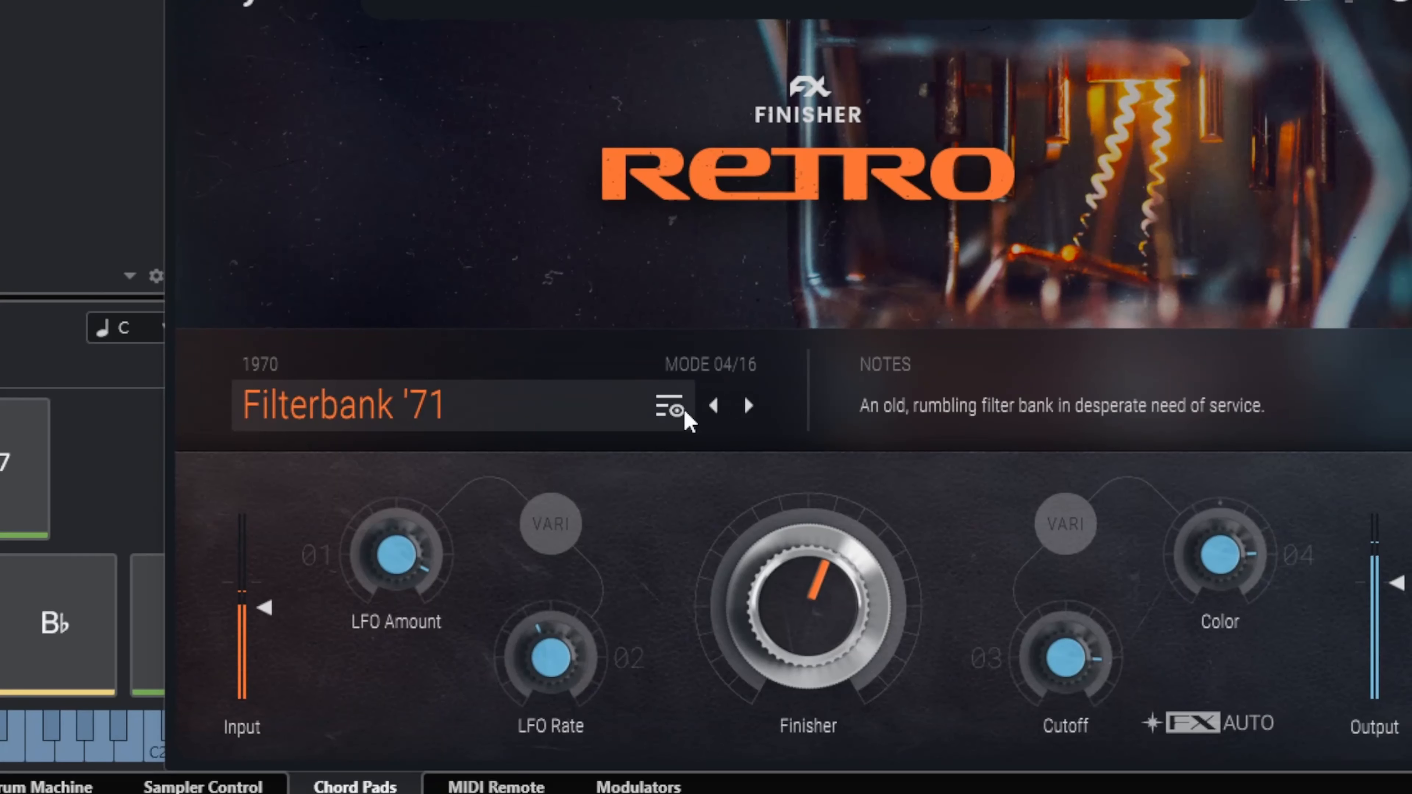
Step: Open the effect mode list and try the 1960 modes Reverb 67, Rotary Verb, Scanner Ensemble and Silver Space Echo
{"action": "left_click", "coordinate": [652, 418]}
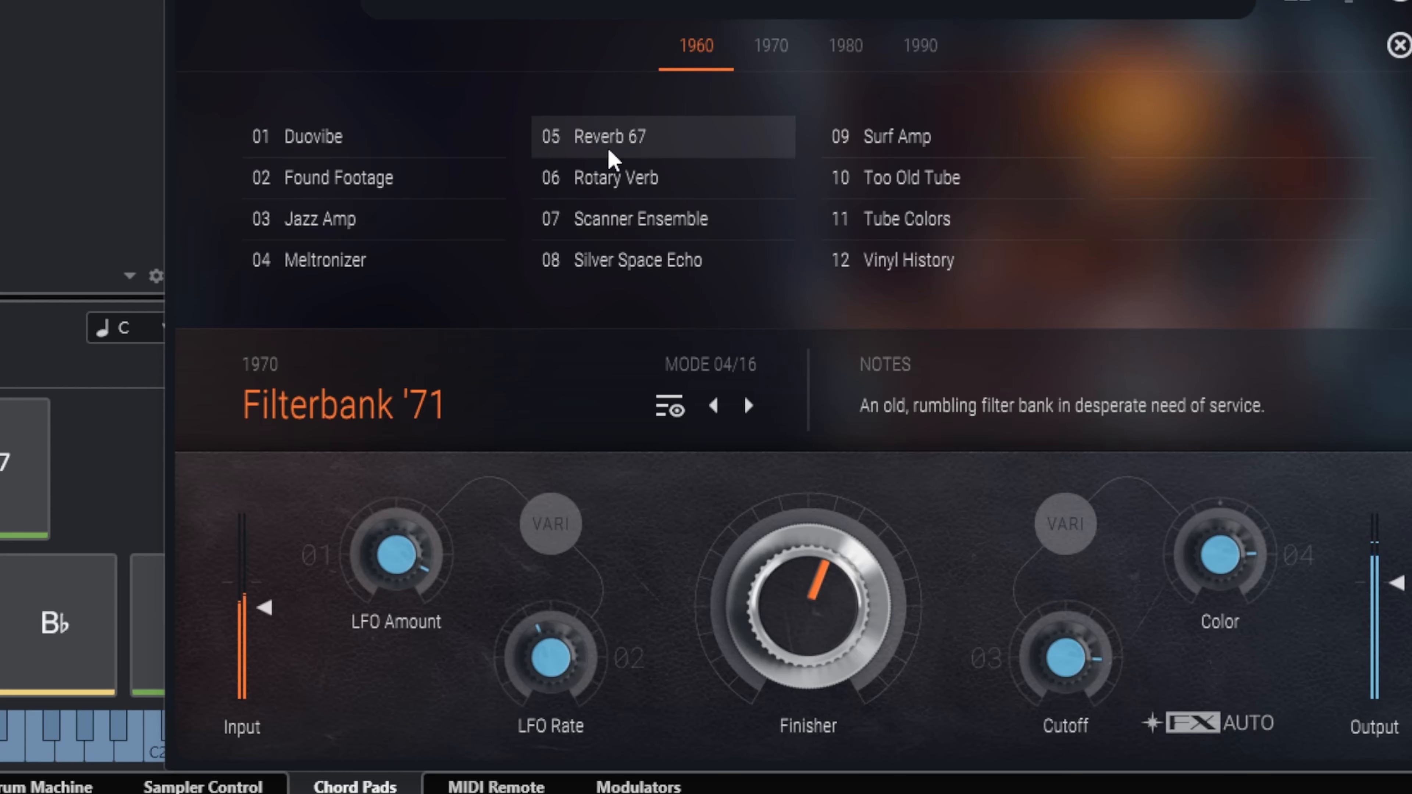
{"action": "left_click", "coordinate": [583, 136]}
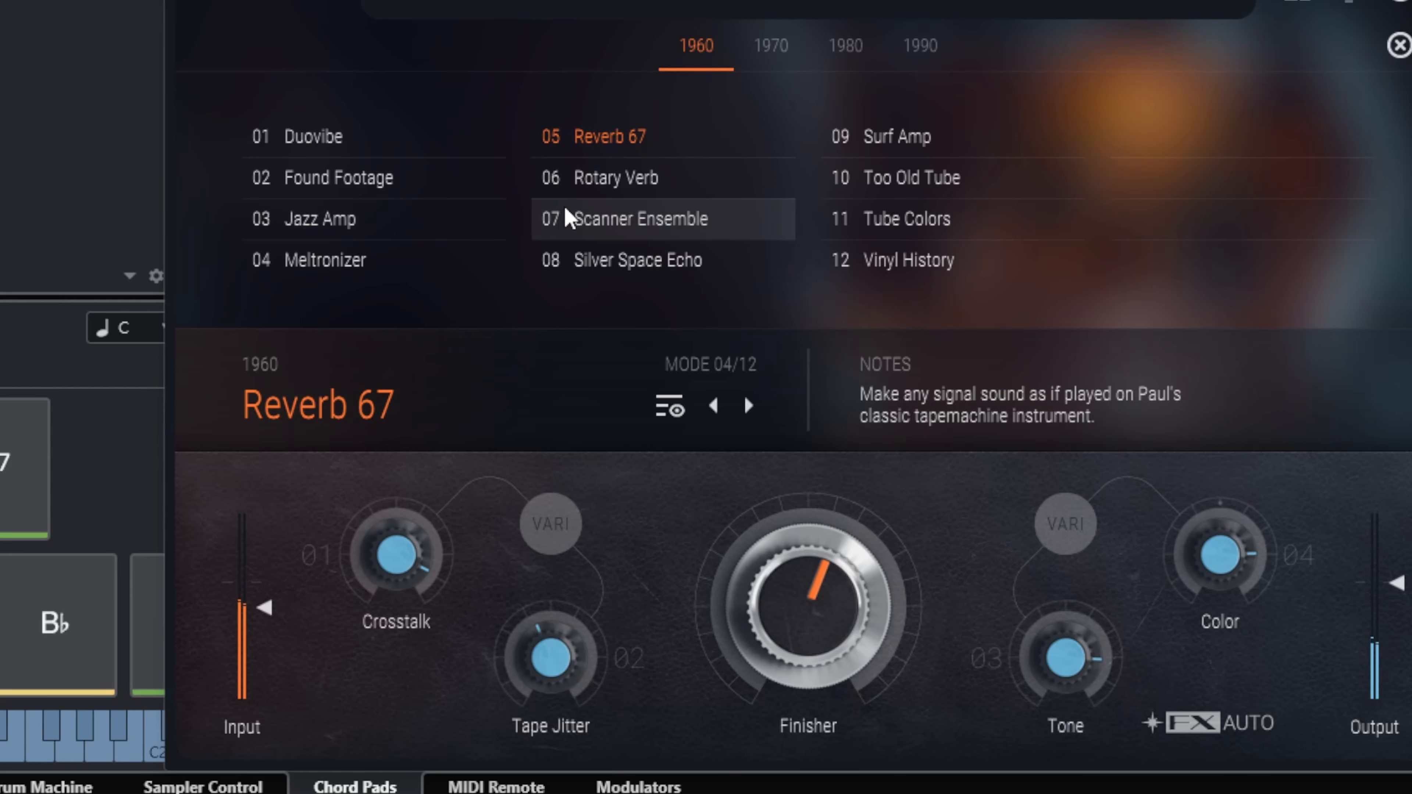
{"action": "left_click", "coordinate": [584, 195]}
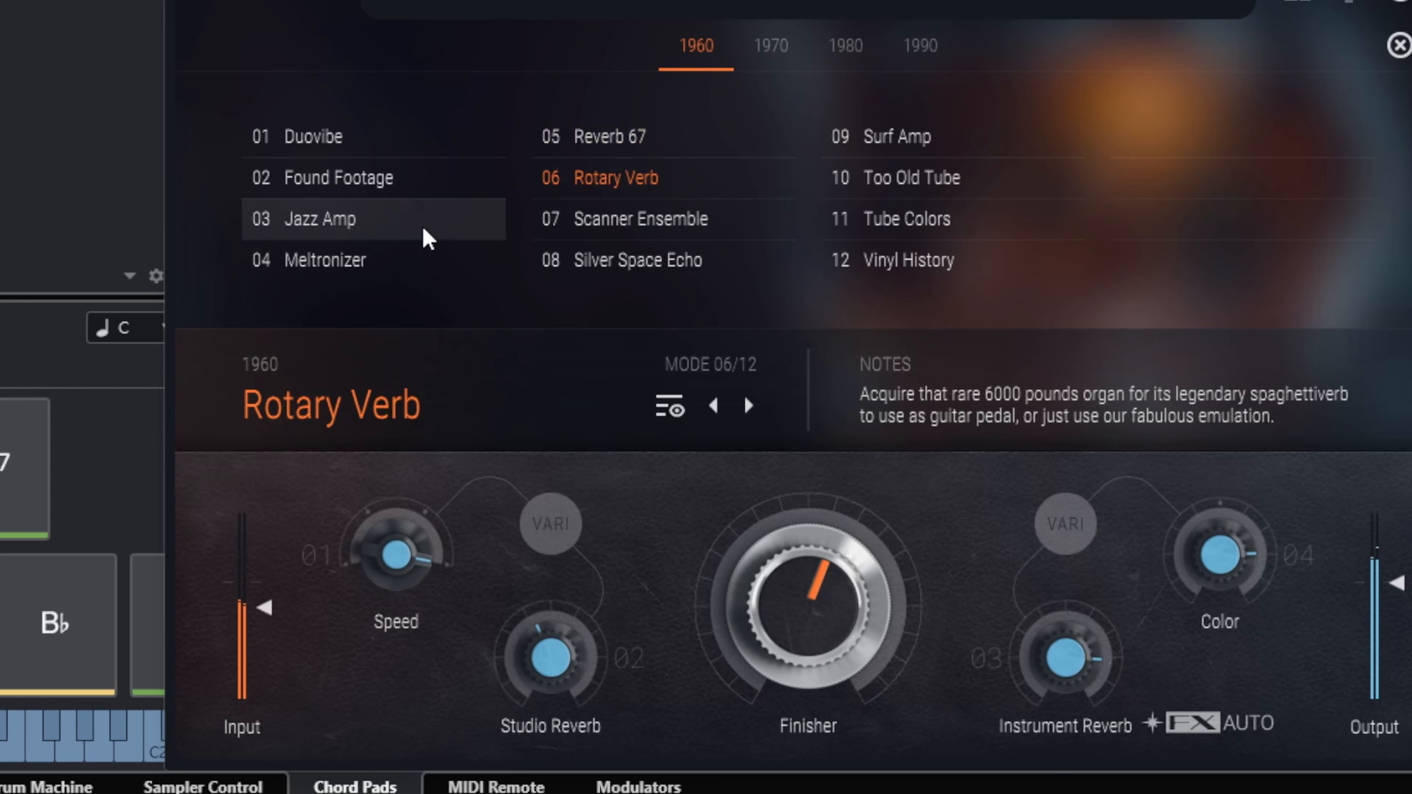
{"action": "left_click", "coordinate": [619, 222]}
{"action": "left_click", "coordinate": [650, 259]}
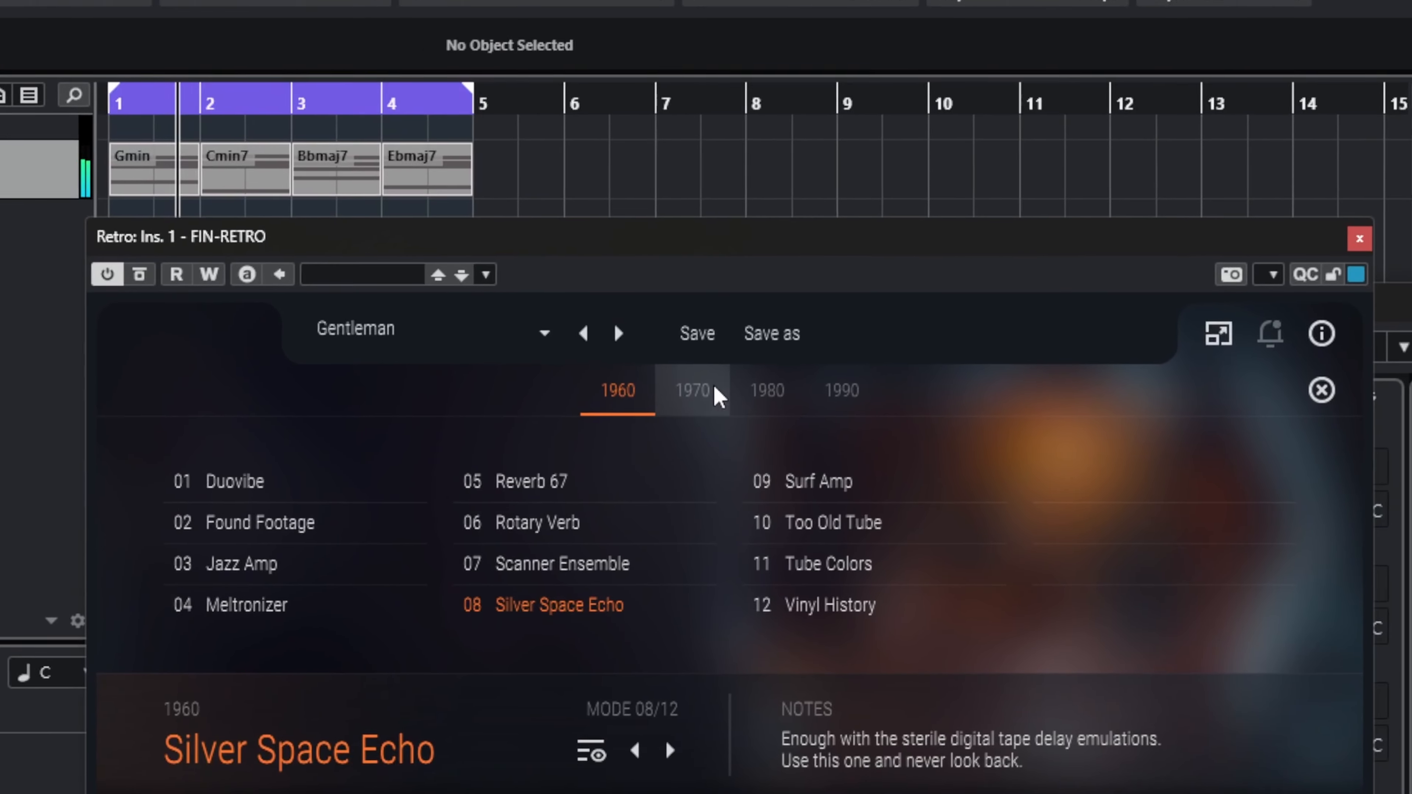
Step: Browse the 1970 to 1990 modes, try Filterbank '85 from 1980 and select The Resonator from 1990
{"action": "left_click", "coordinate": [771, 45]}
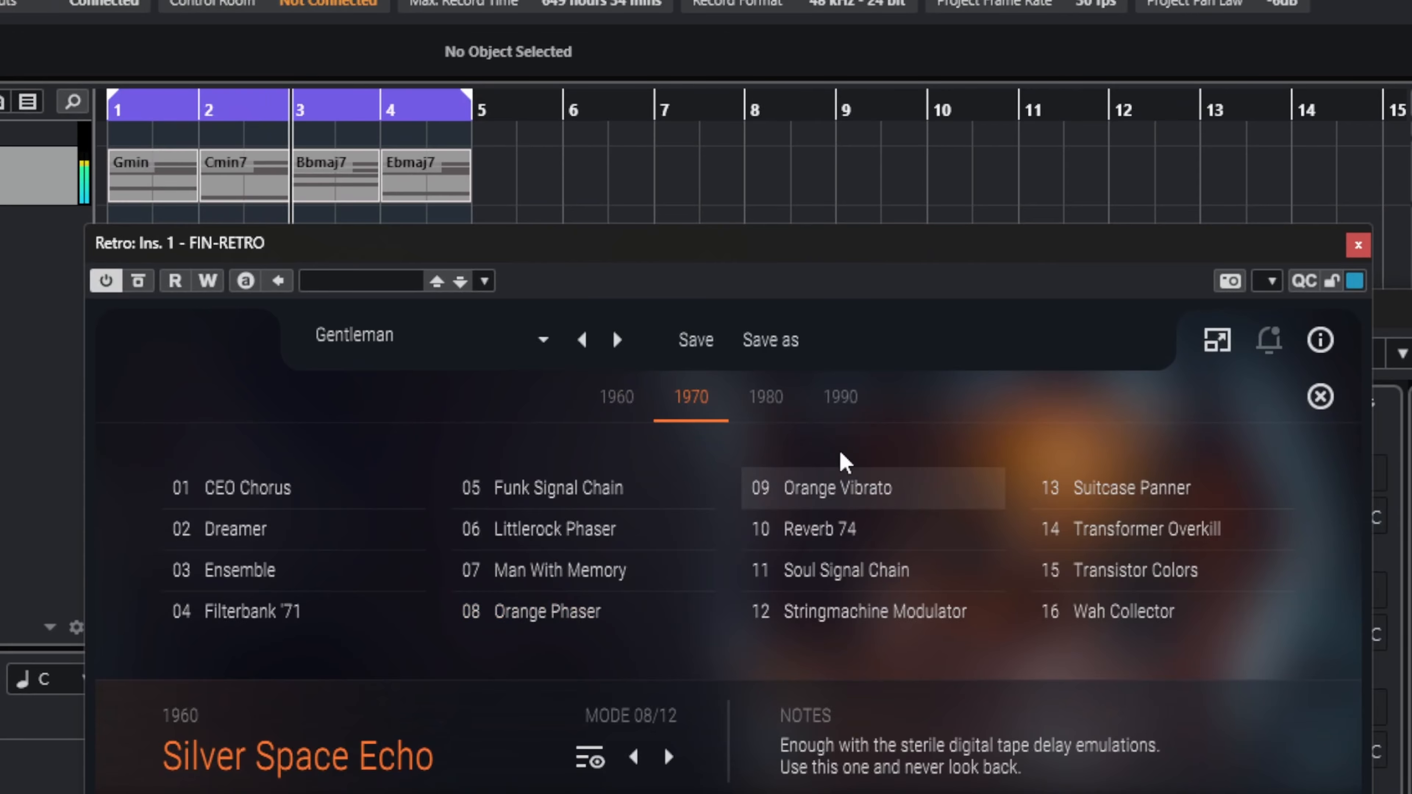
{"action": "left_click", "coordinate": [767, 401]}
{"action": "left_click", "coordinate": [540, 490]}
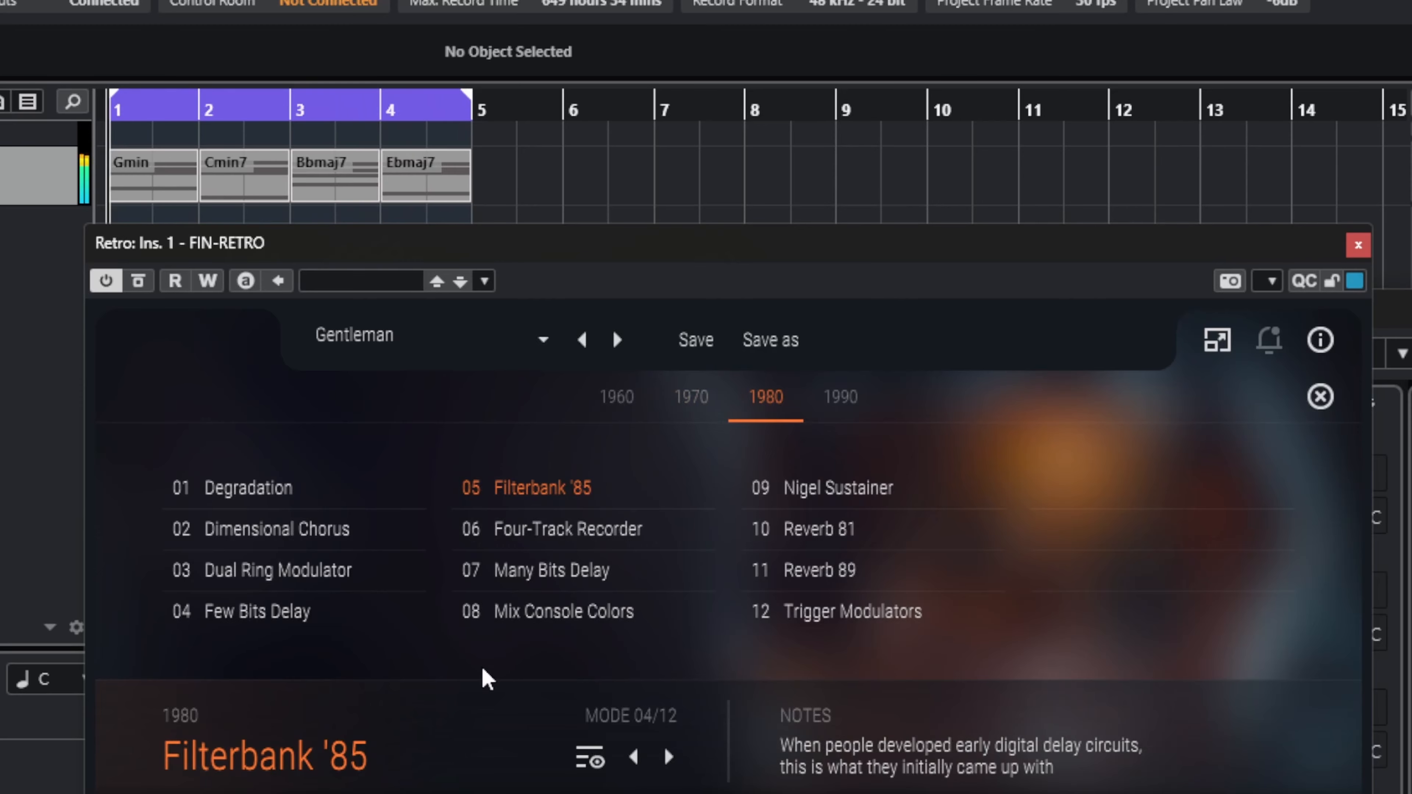
{"action": "left_click", "coordinate": [841, 397]}
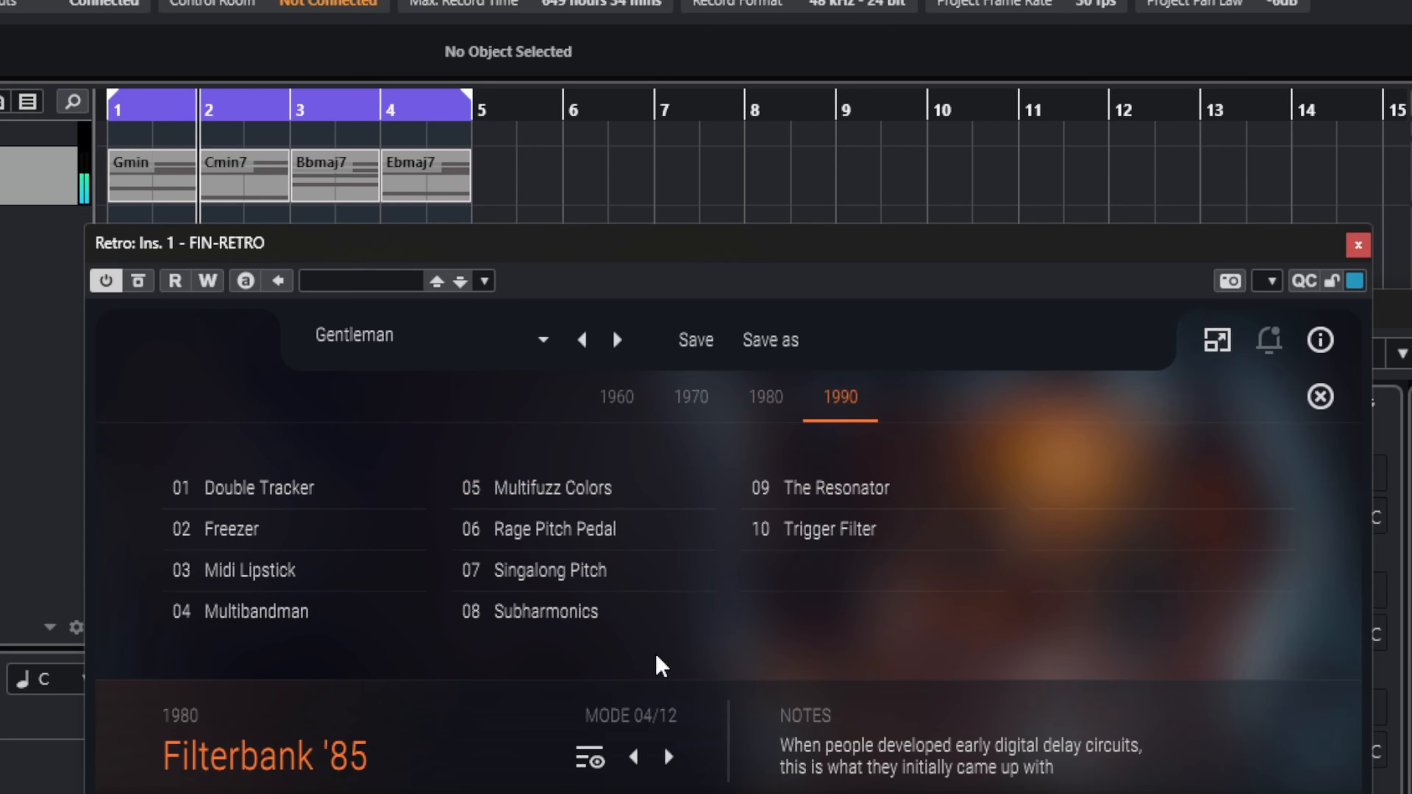
{"action": "left_click", "coordinate": [845, 492]}
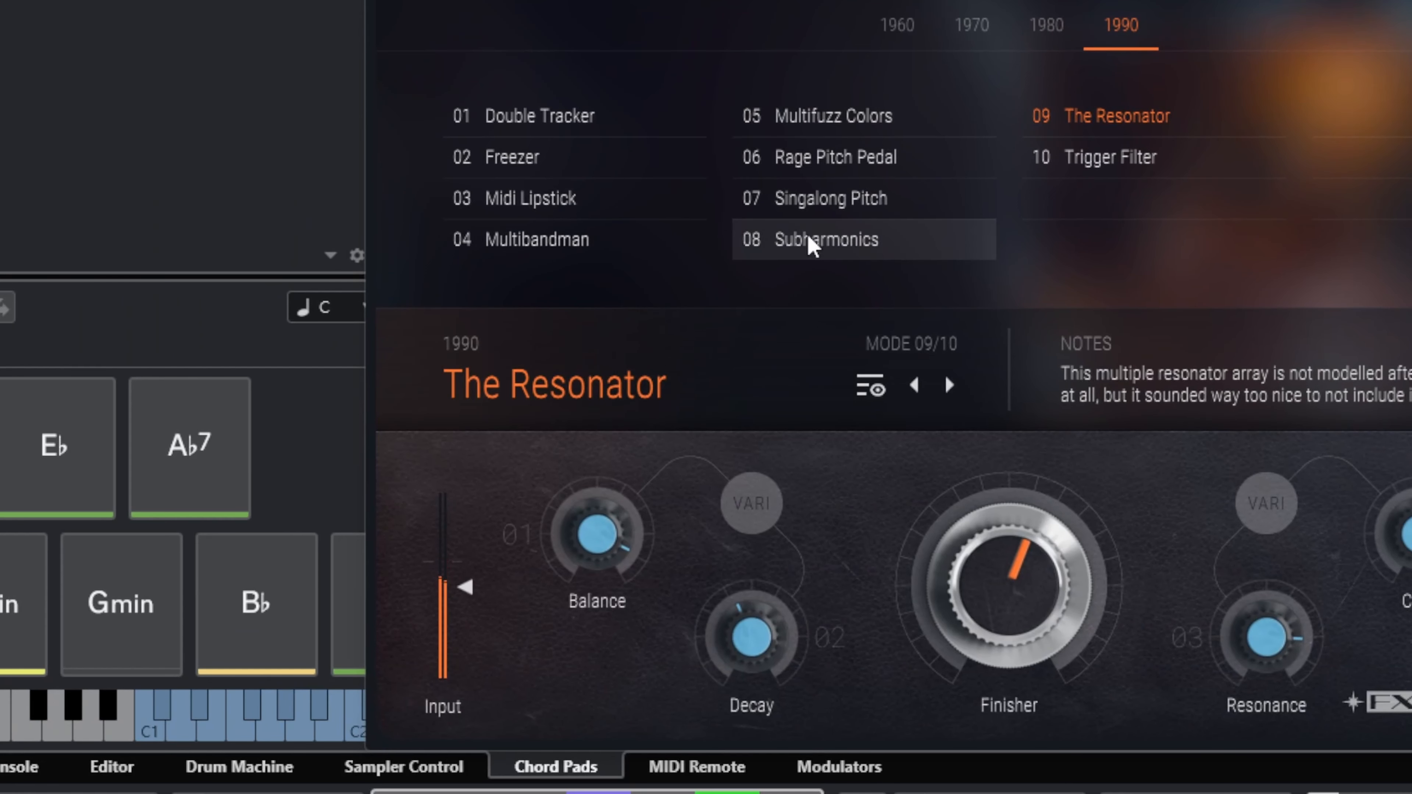